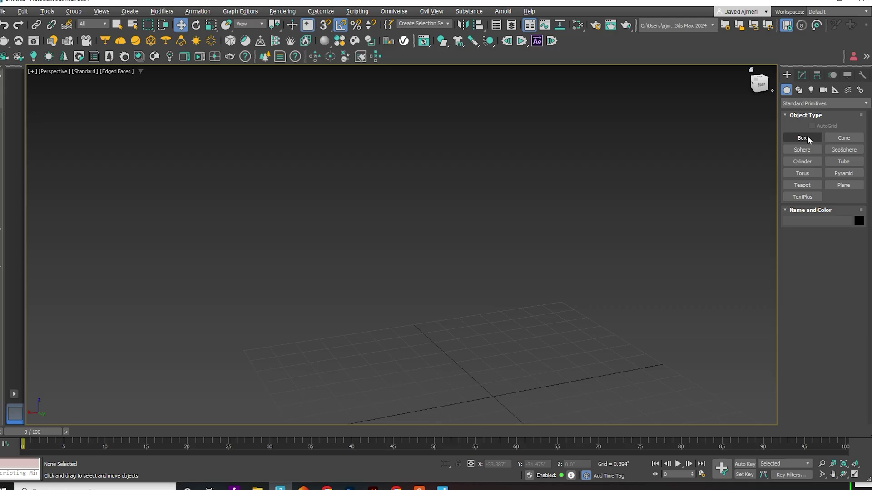
Create a grid-snapped box at the origin with length 0.787", width 0.787" and height 3.543".
left_click(802, 137)
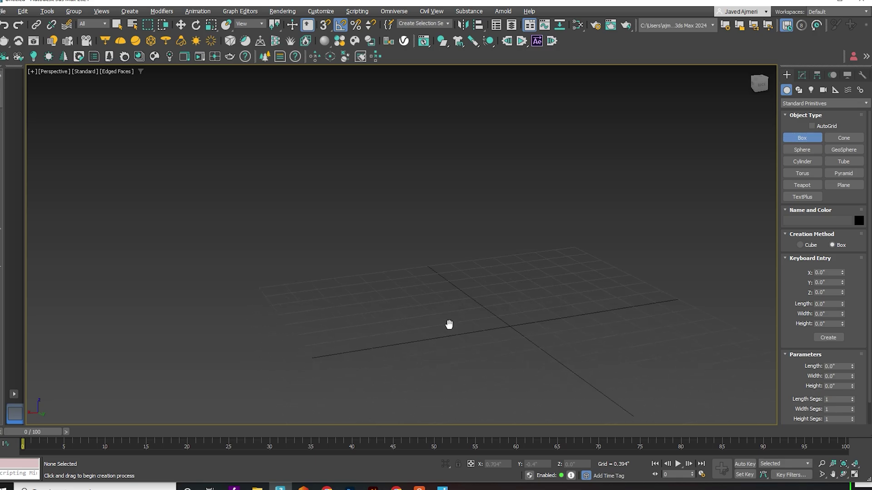
key("s")
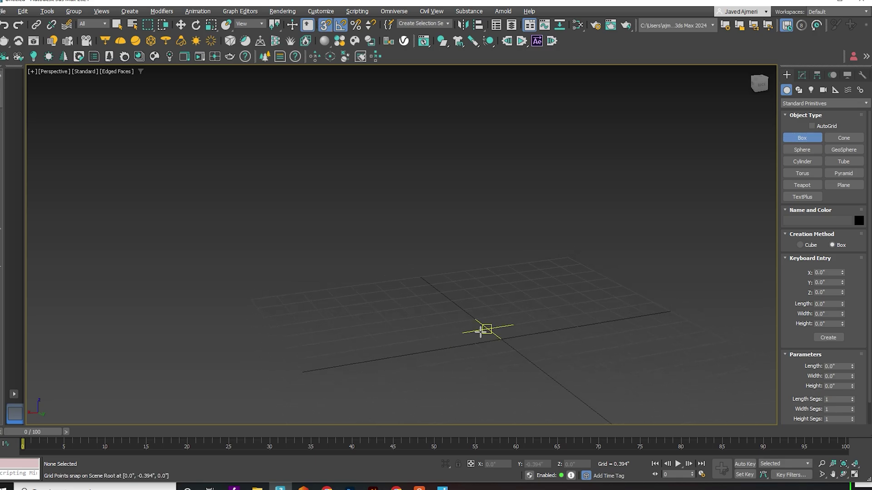
left_click_drag(472, 332, 561, 352)
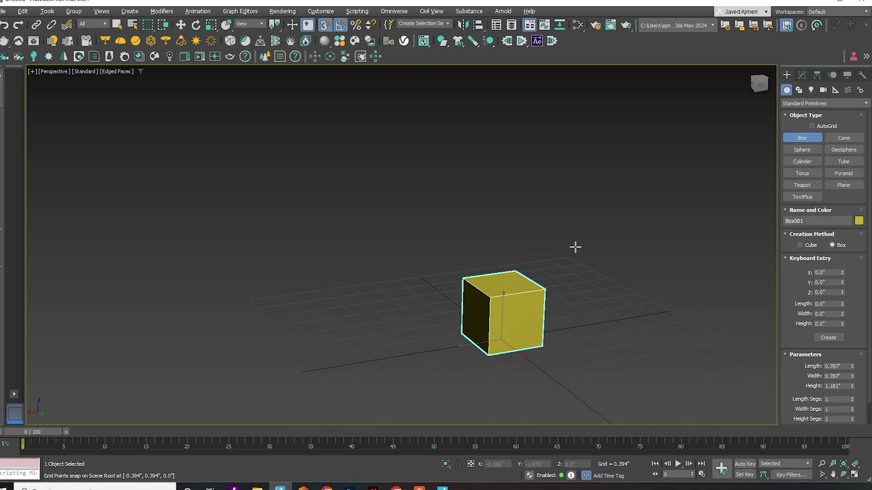
left_click(576, 94)
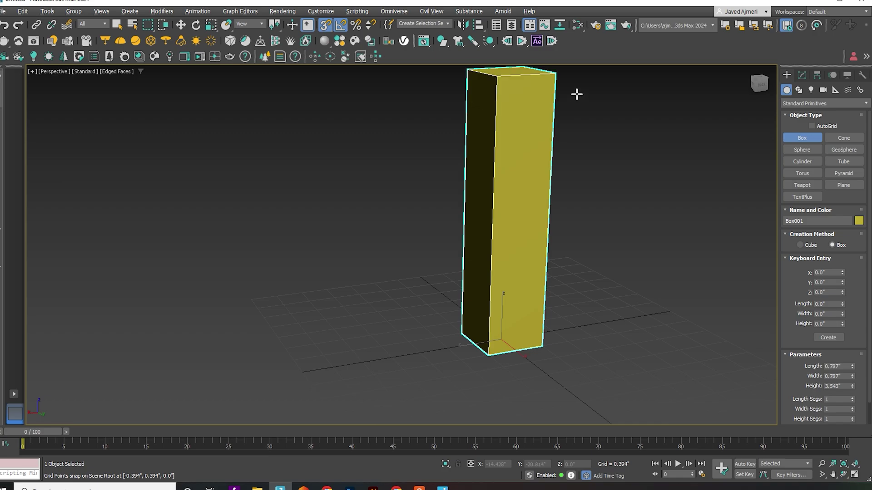
middle_click_drag(571, 182, 565, 225)
Add an Edit Poly modifier to the box.
left_click(803, 75)
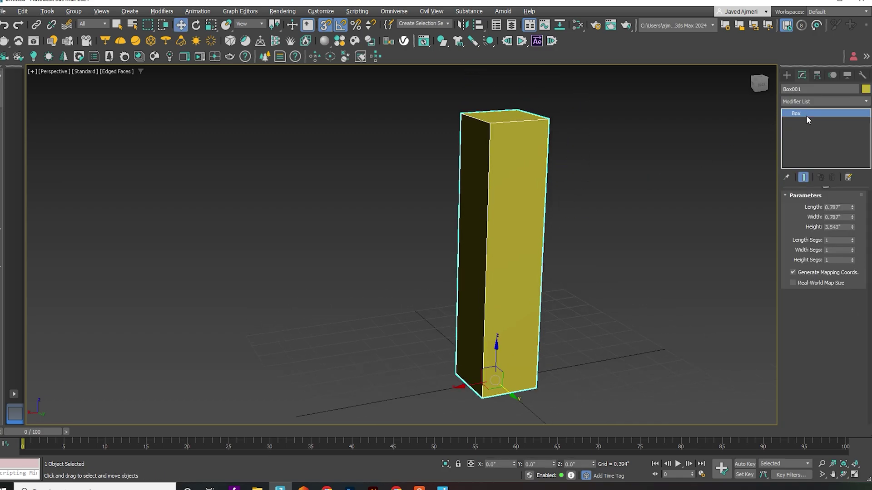
left_click(806, 103)
type("ed")
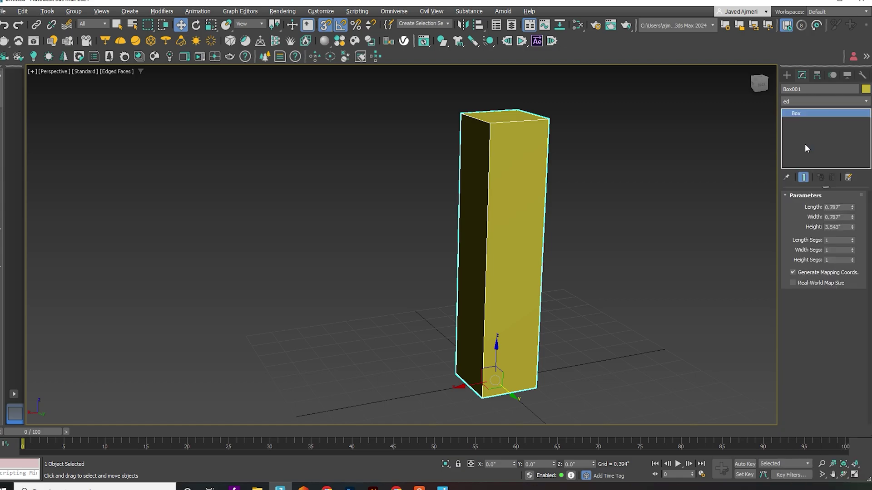
key("Return")
Connect the box's four vertical edges with 2 segments and a pinch of -25.
key("2")
left_click_drag(653, 187, 427, 196)
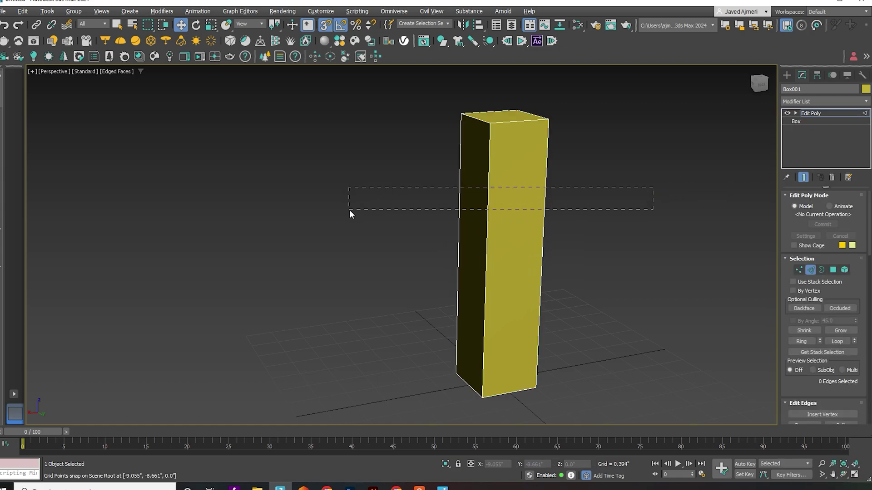
left_click_drag(349, 211, 350, 211)
right_click(381, 196)
left_click(297, 224)
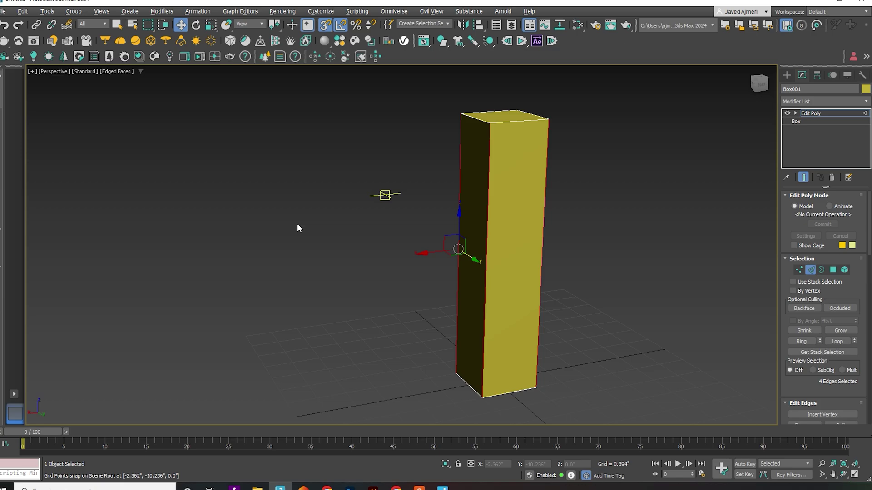
key("ctrl+shift+e")
left_click(411, 248)
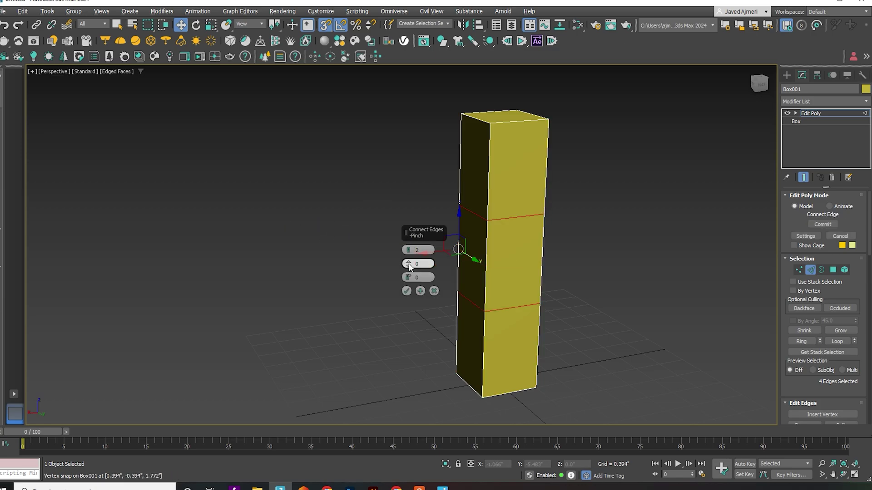
left_click_drag(408, 266, 408, 288)
left_click(429, 262)
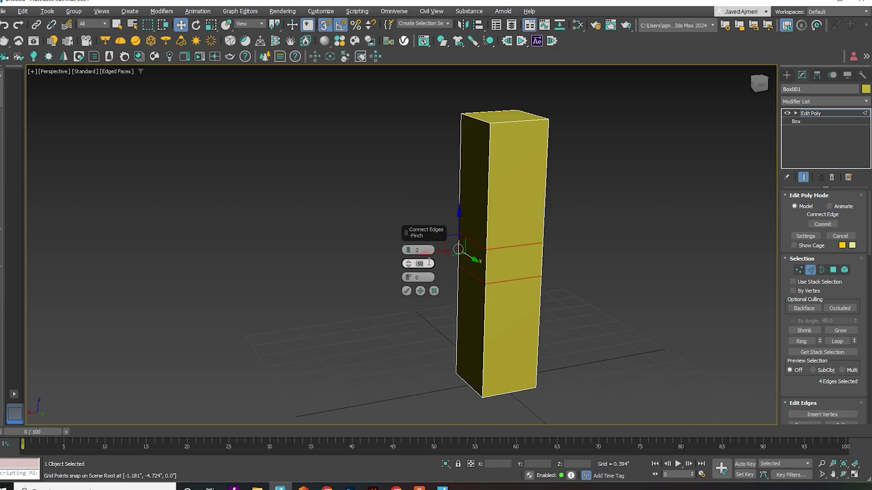
key("BackSpace")
type("-25")
key("Return")
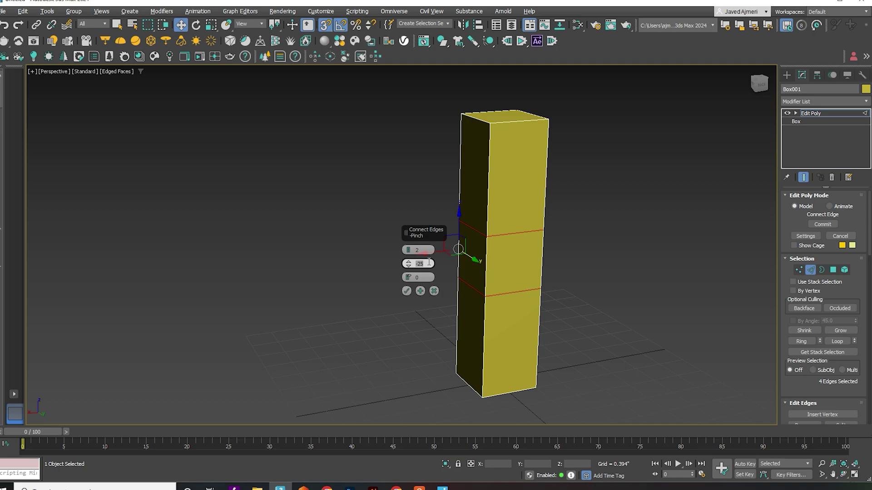
left_click(406, 290)
left_click(616, 323)
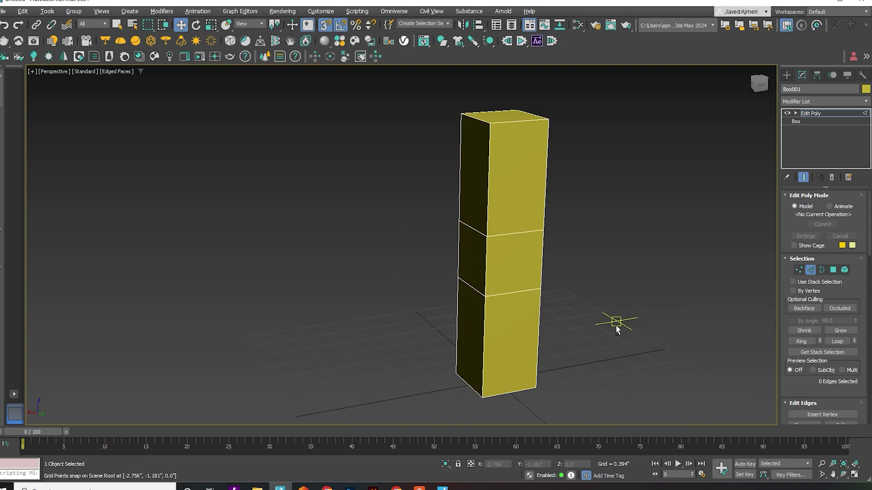
In the Left view, connect the horizontal edges of the lower section with 1 segment and a slide of 95.
mouse_move(617, 330)
middle_mouse_down("alt")
mouse_move(660, 317)
mouse_move(642, 323)
middle_mouse_up("alt")
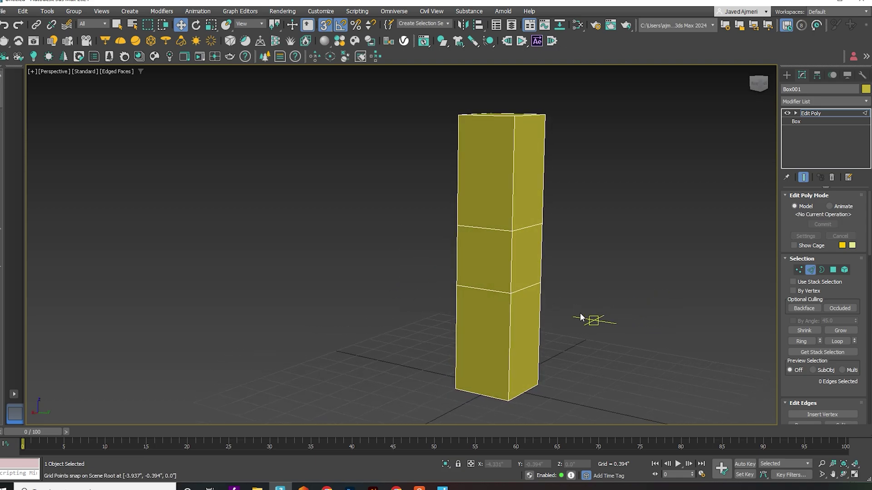
key("l")
key("s")
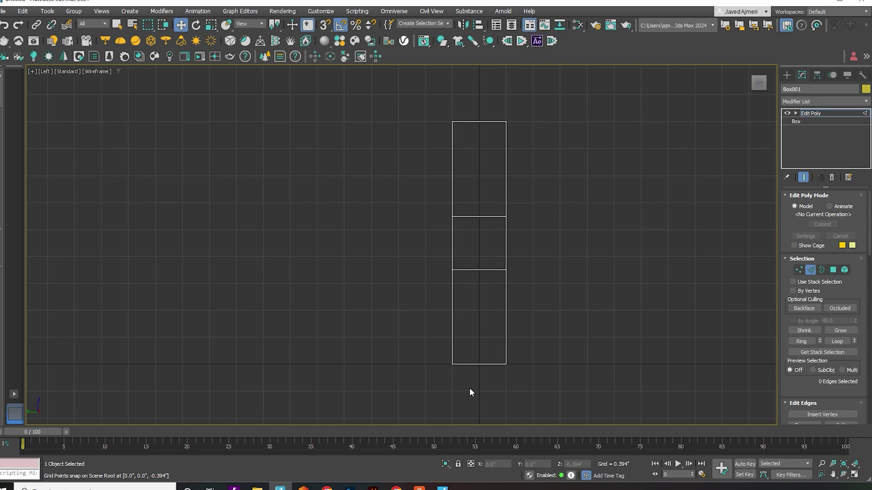
left_click_drag(476, 295, 486, 257)
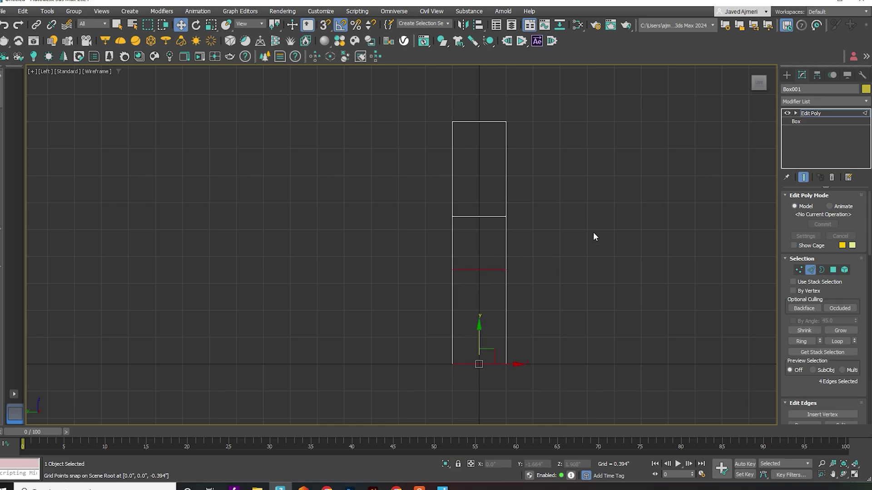
right_click(432, 222)
left_click(349, 247)
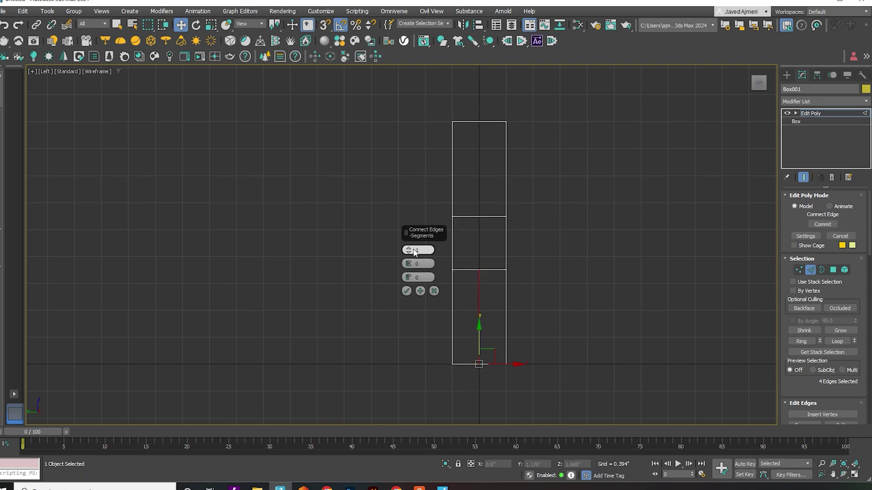
left_click(424, 277)
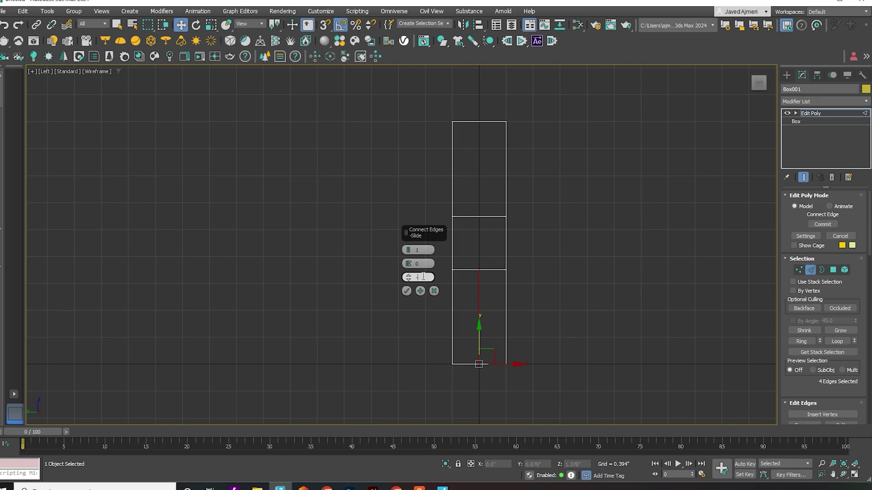
type("-95")
key("Return")
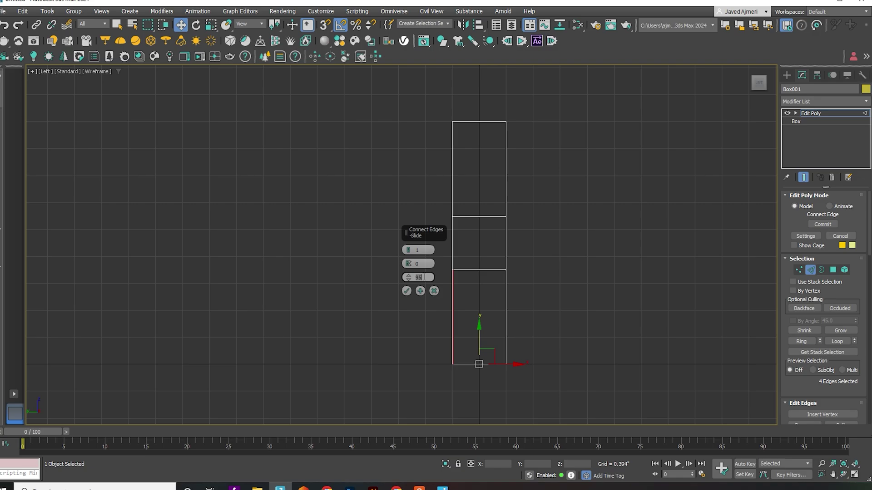
left_click(405, 291)
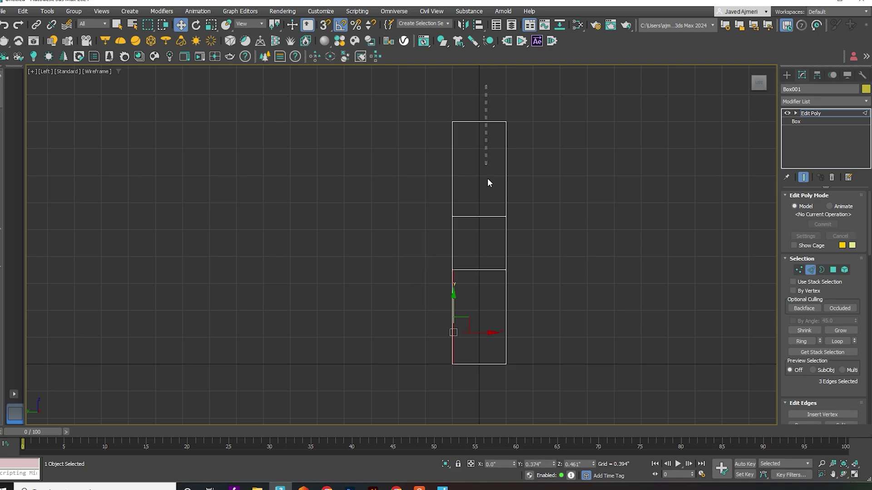
In the Left view, connect the horizontal edges of the upper section with 1 segment and a slide of -95.
left_click_drag(488, 211, 486, 233)
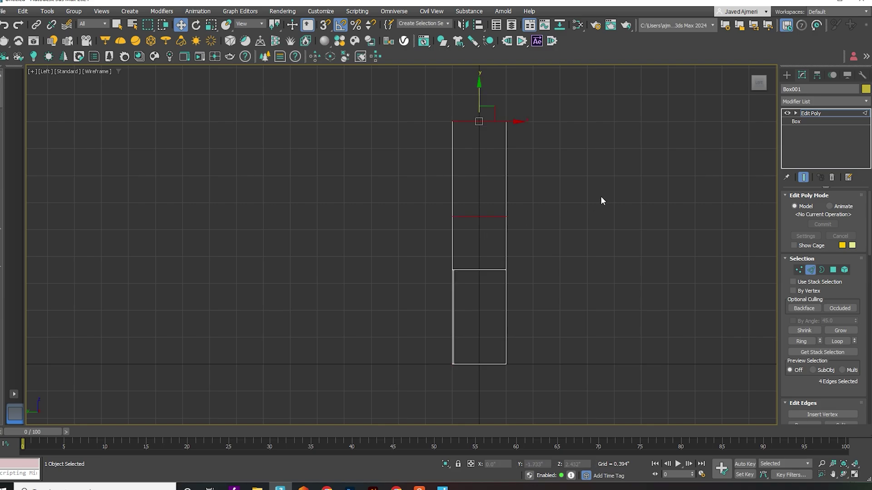
right_click(602, 194)
left_click(519, 226)
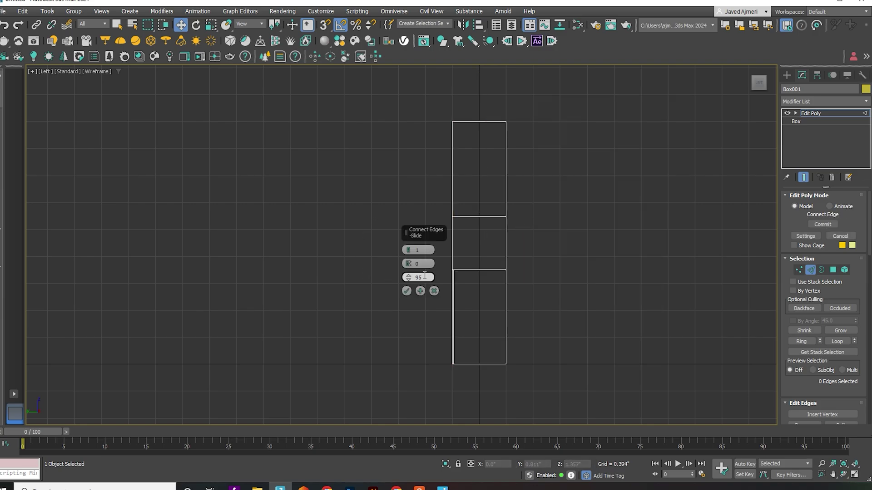
left_click(424, 276)
left_click(480, 218)
left_click(427, 277)
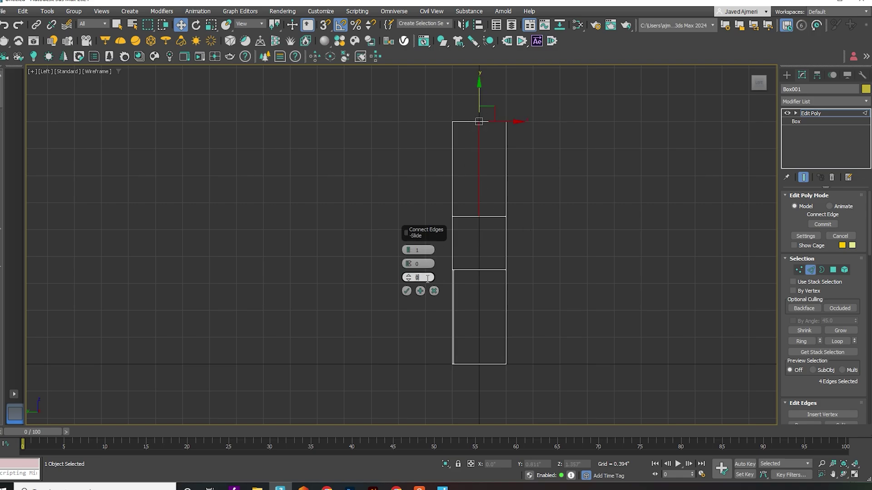
type("-95")
key("Return")
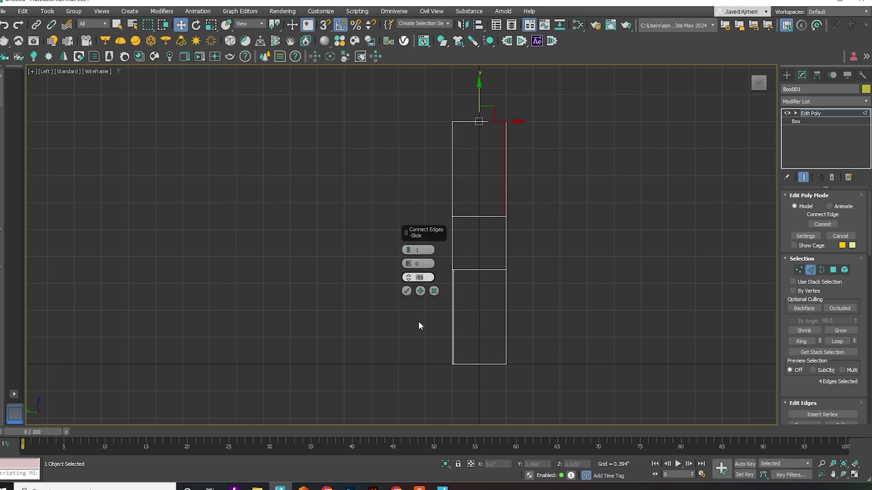
left_click(406, 291)
Connect the inner vertices at opposite corners of the middle section diagonally in the Left view.
key("1")
scroll(488, 229, "up", 4)
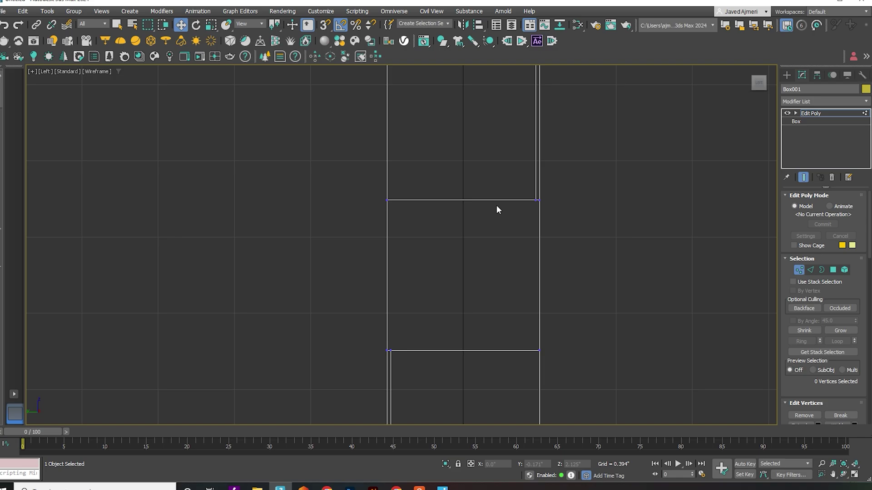
left_click_drag(538, 223, 519, 220)
scroll(560, 216, "up", 3)
middle_click_drag(421, 308, 511, 166)
left_click_drag(403, 281, 311, 369, "ctrl")
right_click(562, 169)
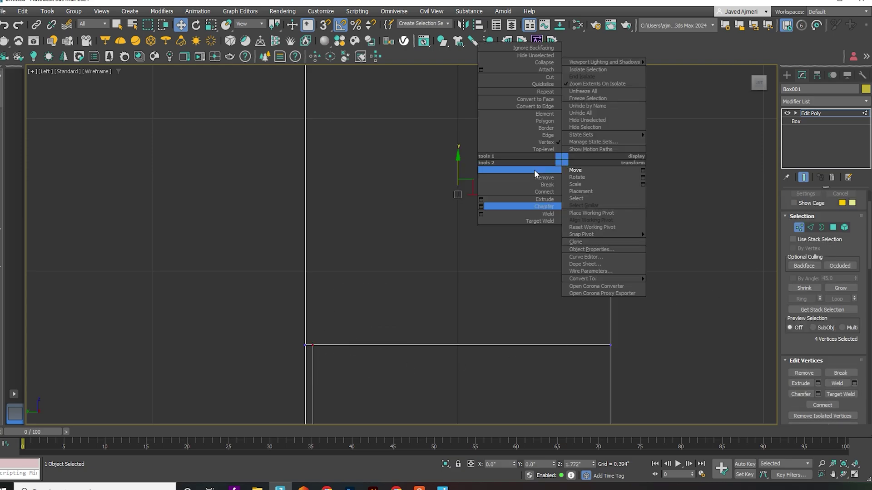
left_click(507, 189)
left_click(148, 263)
scroll(148, 272, "down", 2)
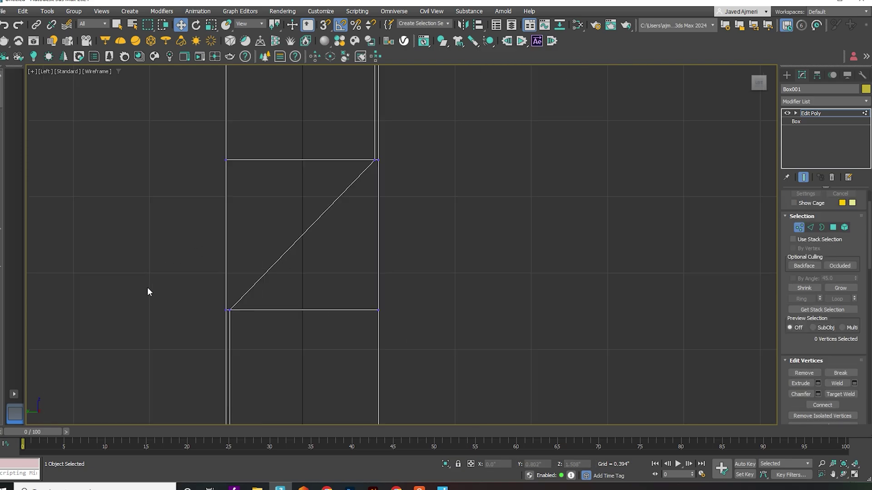
In the Front view, connect the horizontal edges of the upper section with 1 segment and a slide of 95.
key("p")
key("f")
key("2")
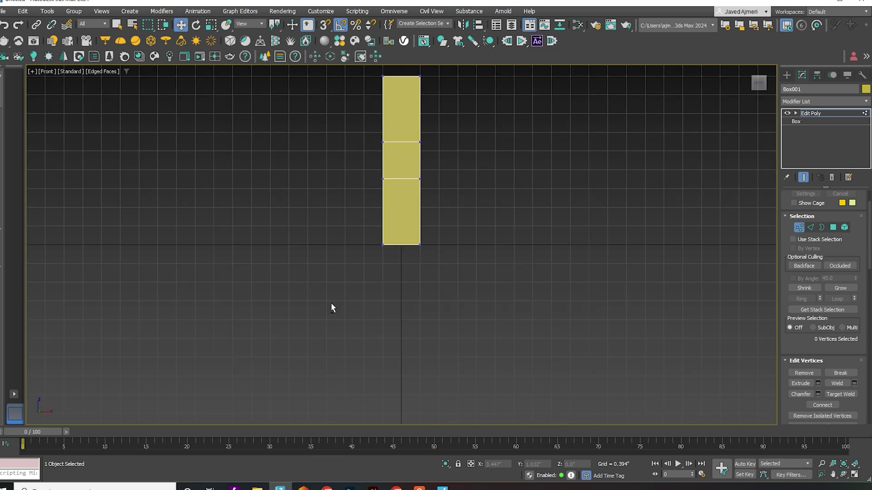
left_click_drag(435, 211, 435, 211)
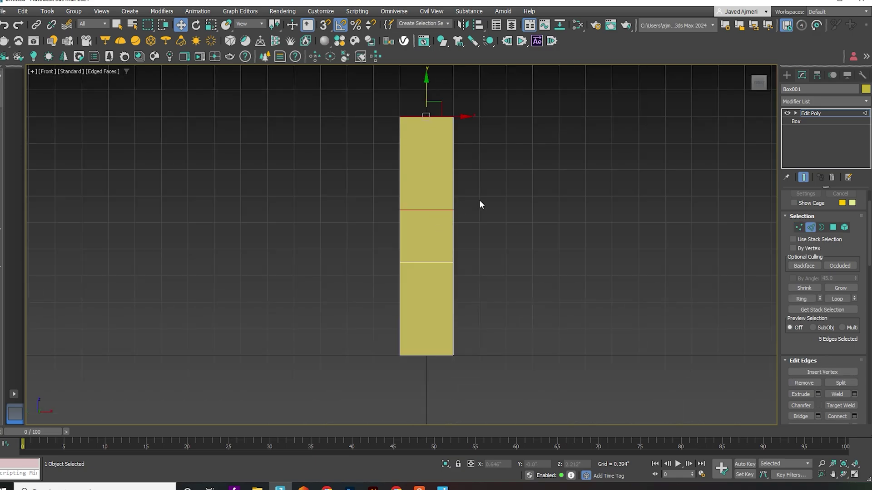
right_click(547, 153)
left_click(466, 185)
left_click(422, 277)
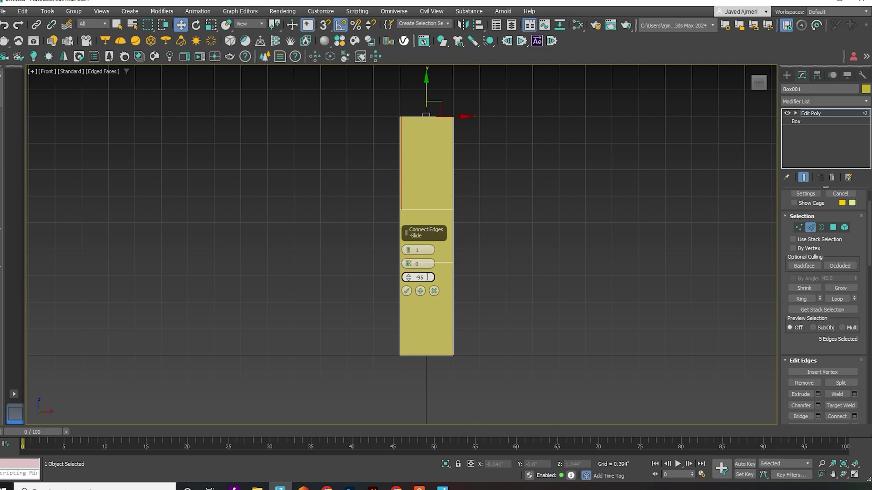
type("95")
key("Return")
left_click(406, 291)
In the Front view, connect the horizontal edges of the lower section with 1 segment and a slide of -95.
key("p")
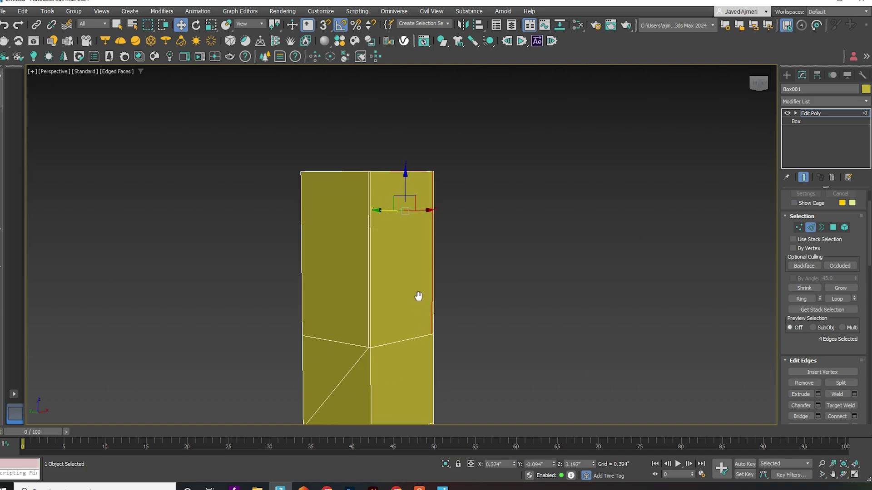
middle_click_drag(419, 296, 426, 151)
key("f")
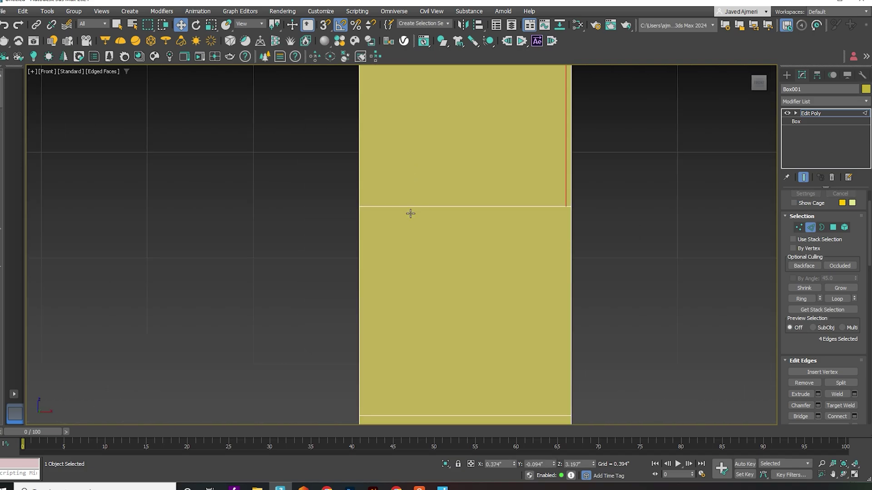
scroll(409, 212, "down", 5)
middle_click_drag(427, 271, 427, 178)
left_click_drag(440, 191, 440, 189)
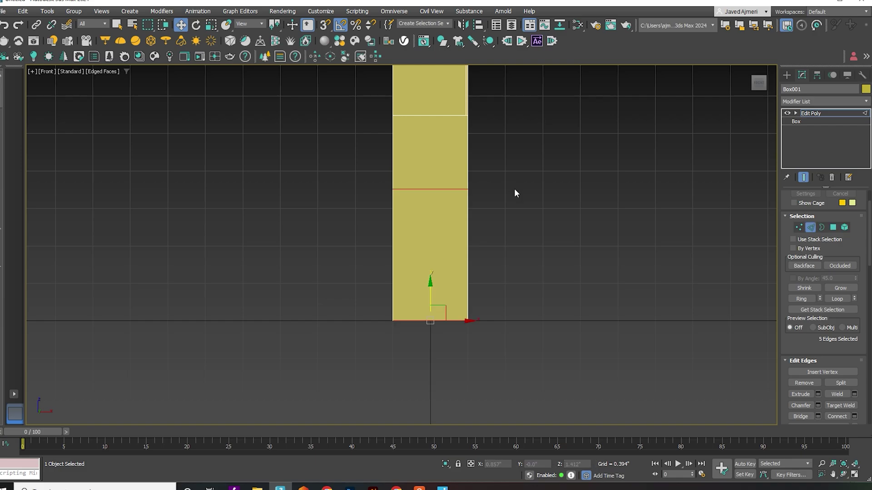
right_click(549, 195)
left_click(470, 229)
left_click(423, 278)
type("95")
key("Return")
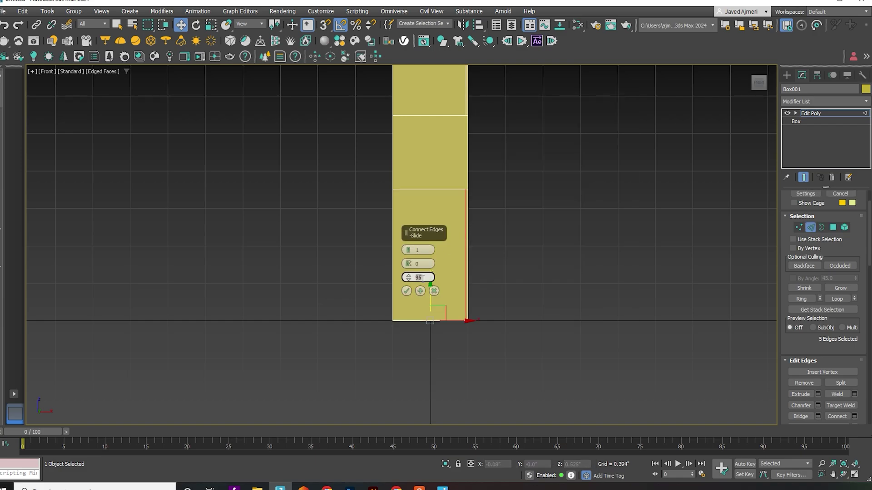
type("-95")
key("Return")
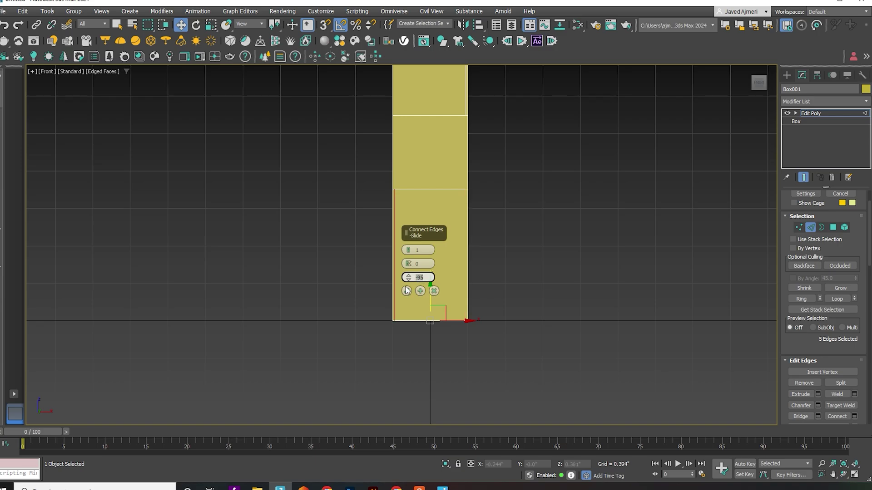
left_click(407, 291)
key("1")
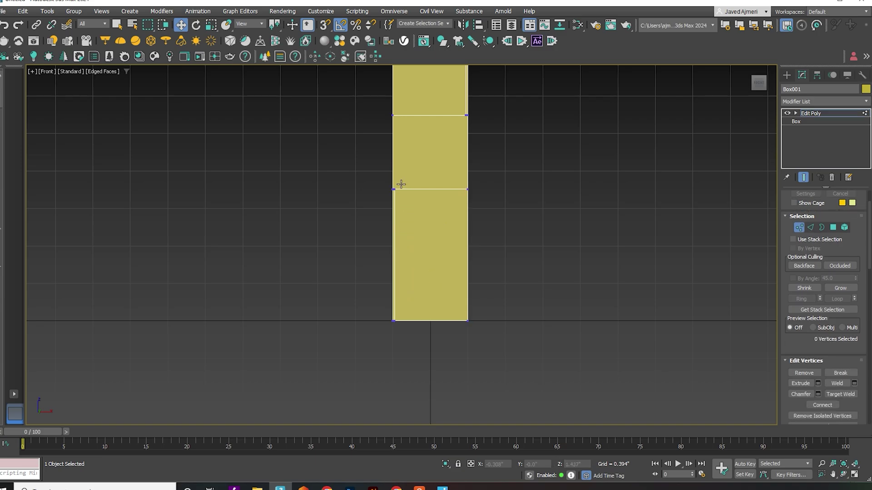
In the Front view, connect the inner vertices at opposite corners of the middle section diagonally.
scroll(395, 188, "up", 6)
left_click_drag(396, 222, 384, 223)
scroll(458, 174, "down", 6)
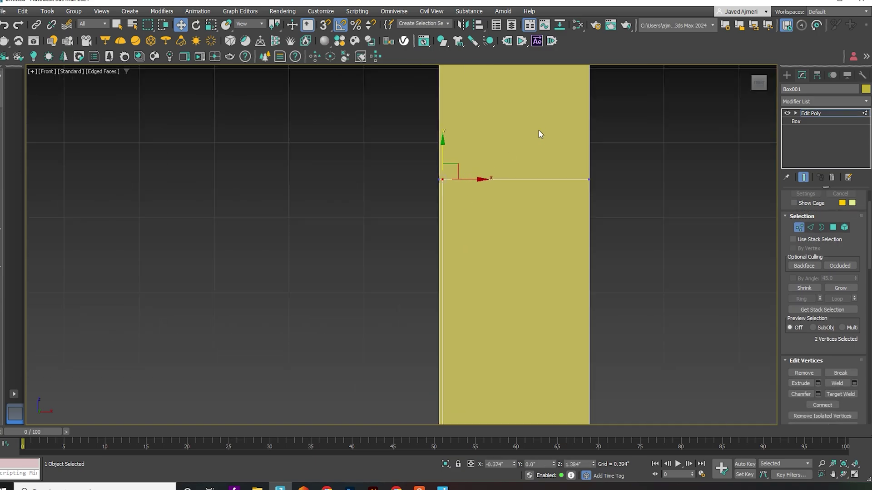
middle_click_drag(538, 130, 470, 285)
left_click_drag(470, 229, 518, 169, "ctrl")
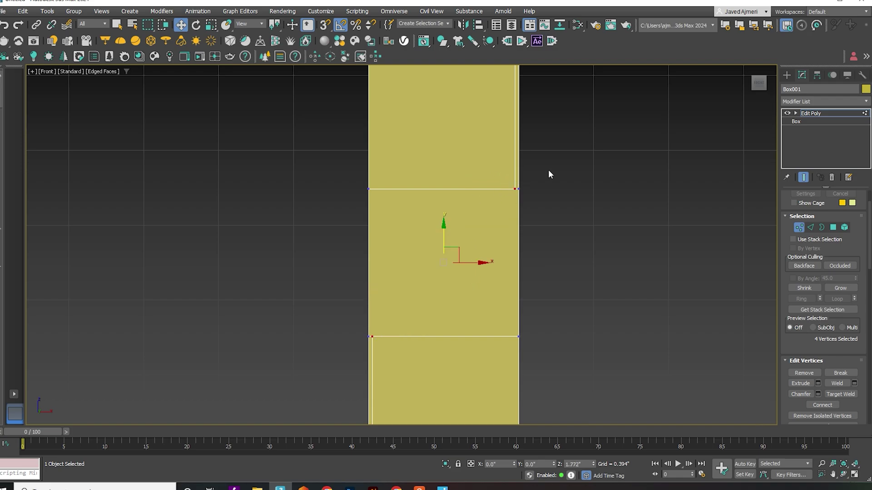
right_click(552, 168)
left_click(534, 197)
left_click(604, 241)
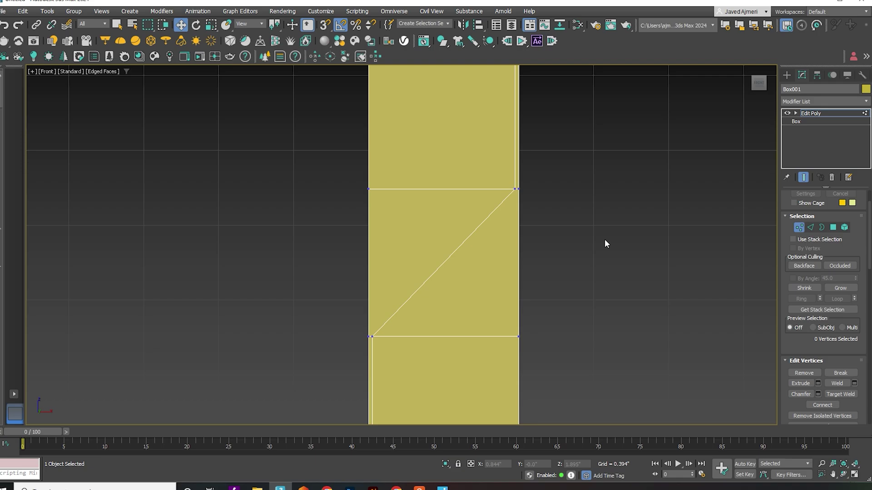
In the Perspective view, chamfer the two horizontal edge loops bounding the middle section by 0.325" with 3 segments.
key("p")
scroll(589, 244, "down", 7)
middle_click_drag(478, 284, 543, 287, "alt")
key("2")
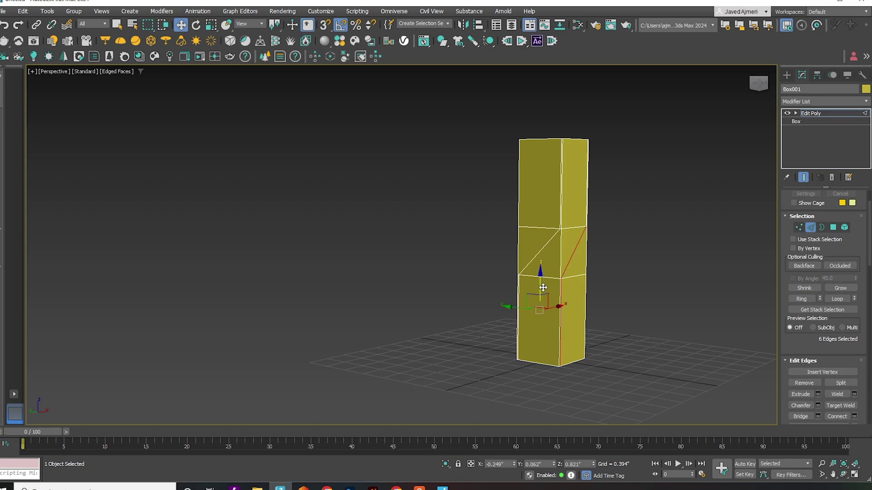
double_click(546, 277)
double_click(571, 230, "ctrl")
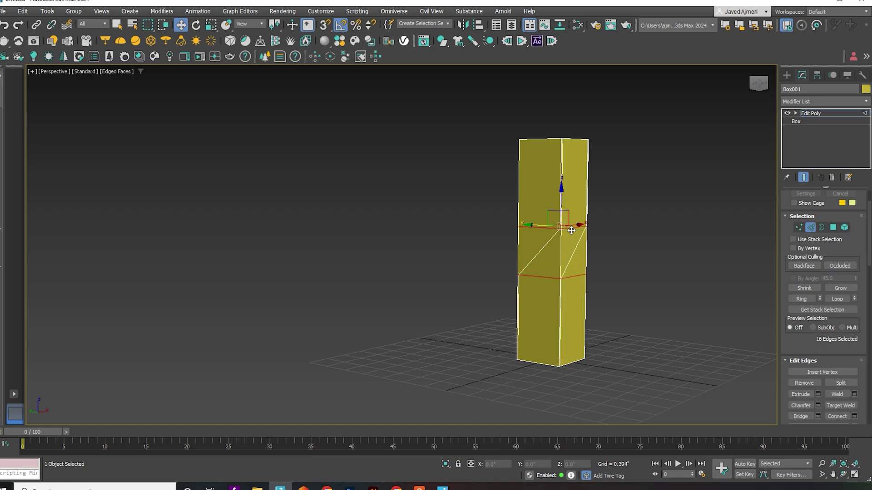
scroll(629, 222, "up", 5)
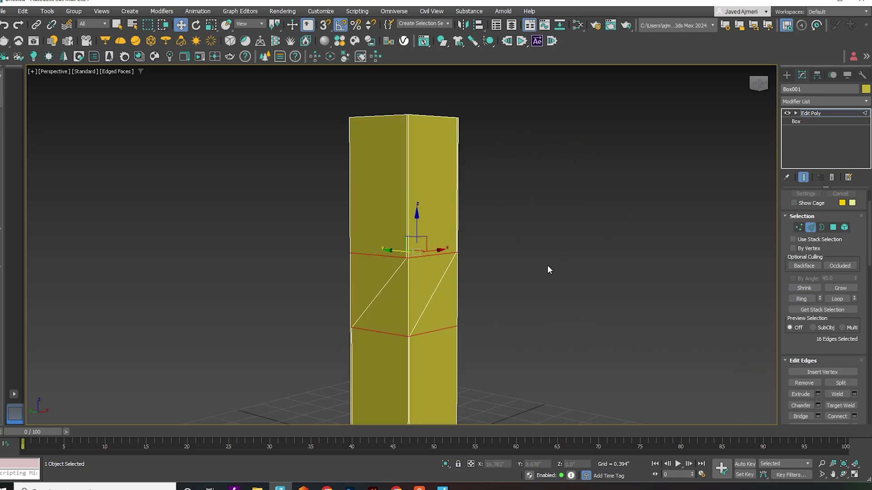
scroll(549, 234, "down", 3)
scroll(549, 234, "up", 3)
right_click(550, 231)
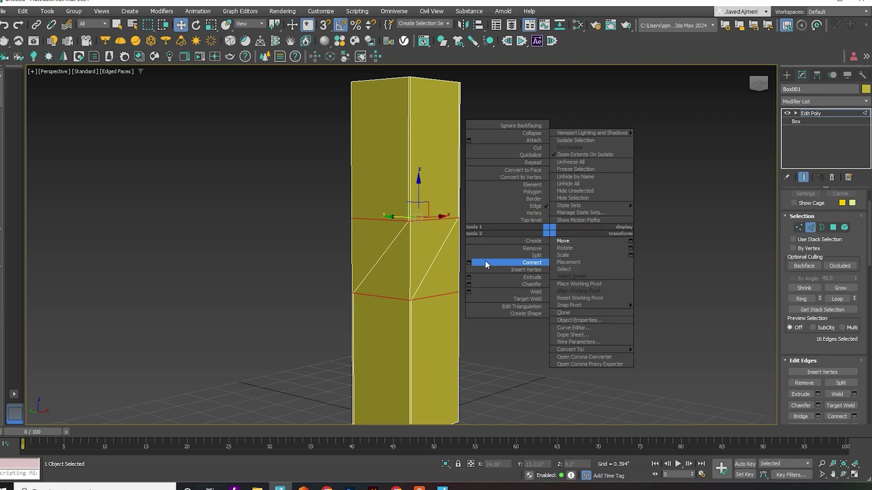
left_click(469, 285)
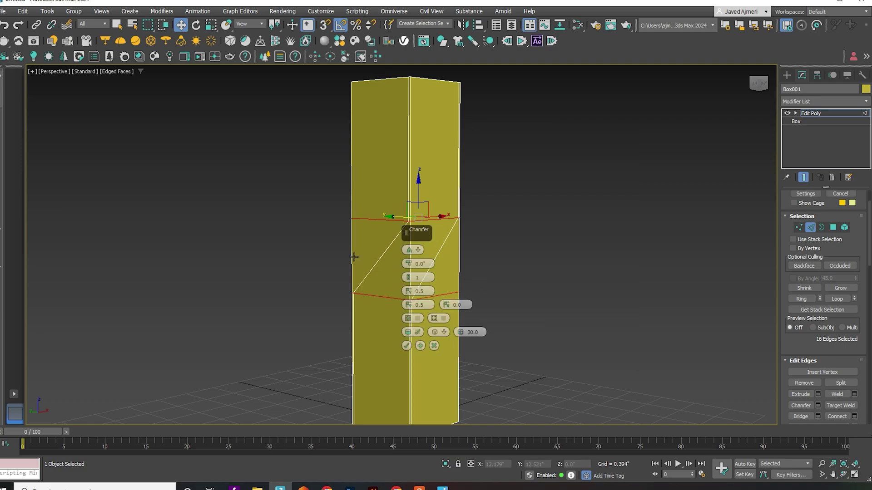
middle_click_drag(371, 253, 286, 258)
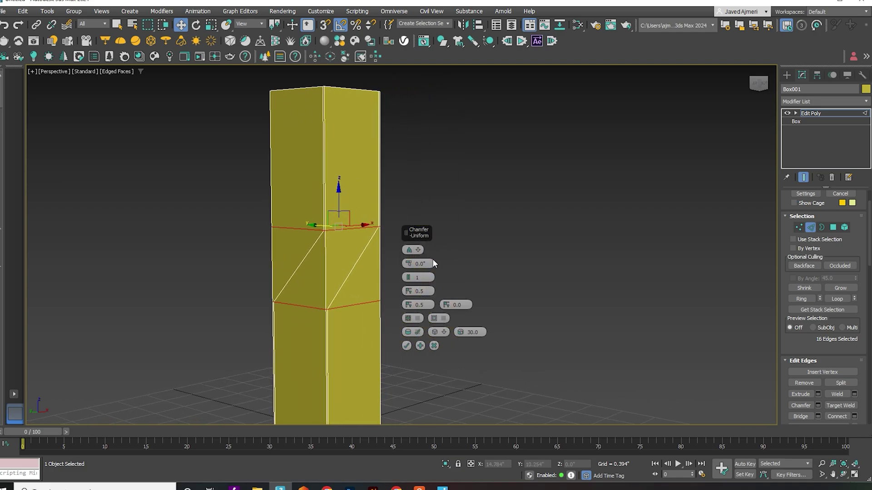
left_click_drag(412, 266, 403, 232)
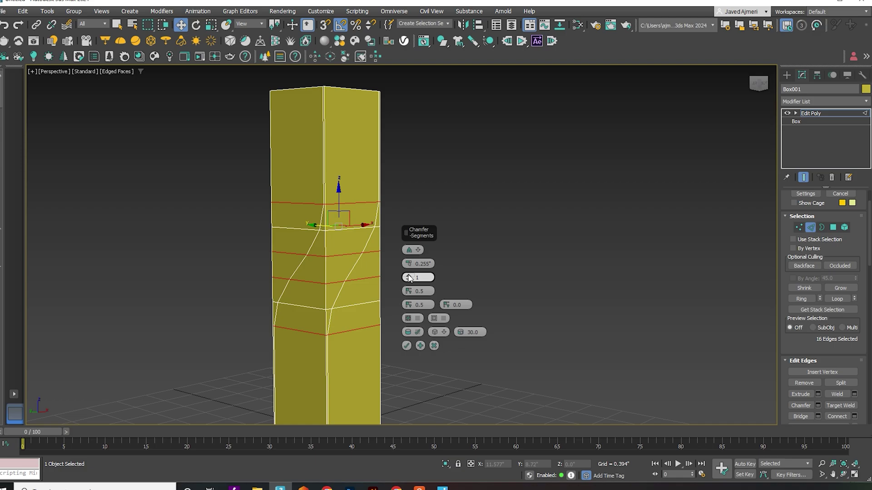
left_click_drag(409, 277, 400, 249)
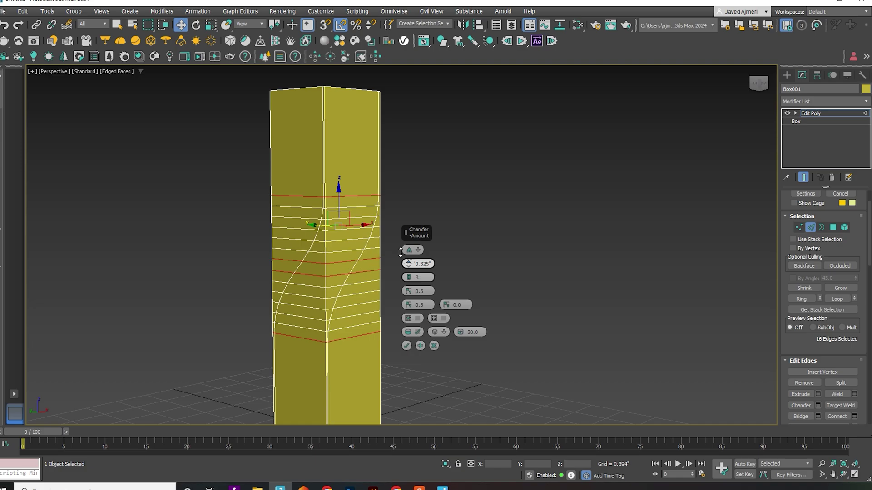
left_click(407, 345)
Delete the side polygons on one side of the curved diagonal edges, keeping the top face and narrow corner strips.
middle_click_drag(404, 346, 494, 258)
key("4")
left_click(405, 255)
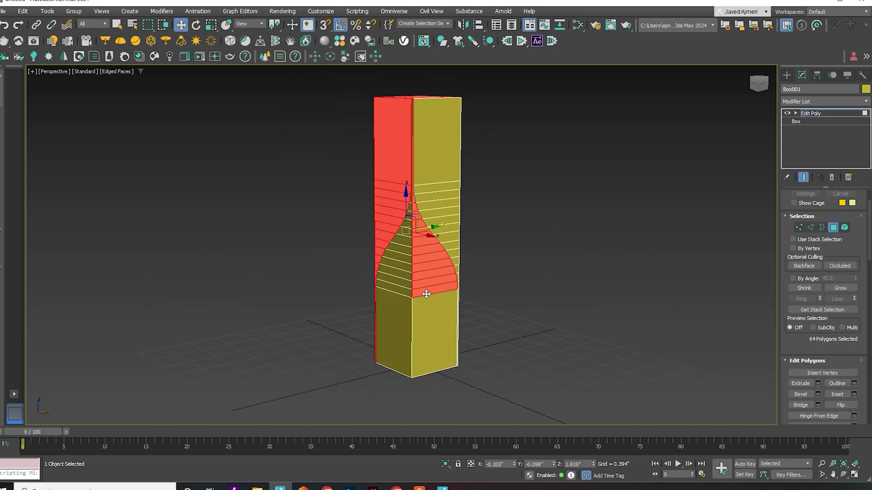
scroll(408, 114, "up", 5)
left_click(438, 245, "alt")
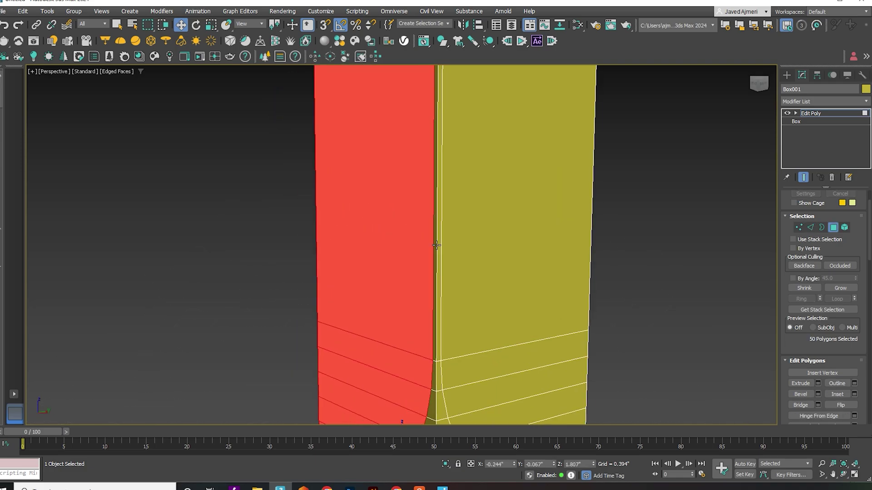
scroll(438, 245, "down", 3)
middle_click_drag(438, 245, 460, 287, "alt")
scroll(348, 231, "up", 5)
scroll(349, 232, "down", 5)
left_click_drag(461, 287, 431, 173, "alt")
left_click(436, 150, "alt")
middle_click_drag(439, 173, 405, 266)
scroll(332, 193, "down", 5)
scroll(352, 372, "up", 3)
scroll(352, 373, "up", 3)
middle_click_drag(351, 372, 315, 360, "alt")
scroll(363, 285, "down", 3)
middle_click_drag(363, 285, 381, 322, "alt")
key("Delete")
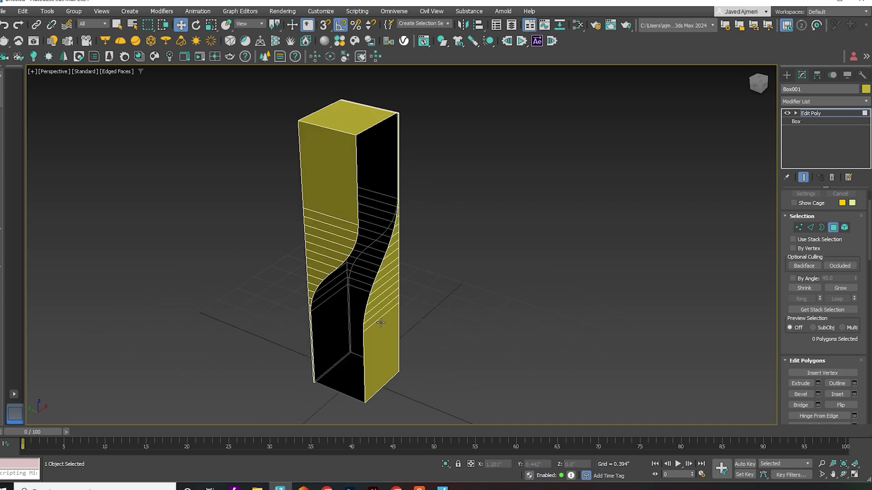
Leave polygon editing and add a Shell modifier to the opened box.
left_click(863, 114)
middle_click_drag(648, 237, 573, 245, "alt")
left_click(855, 102)
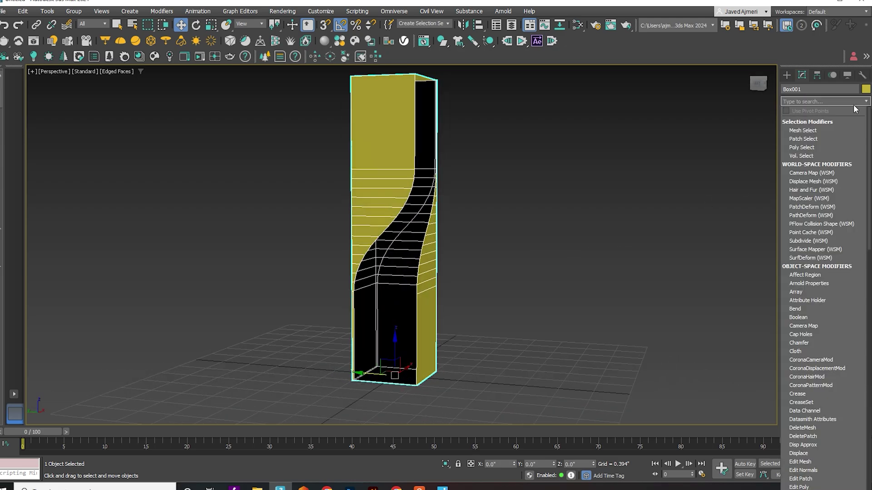
type("sh")
key("Return")
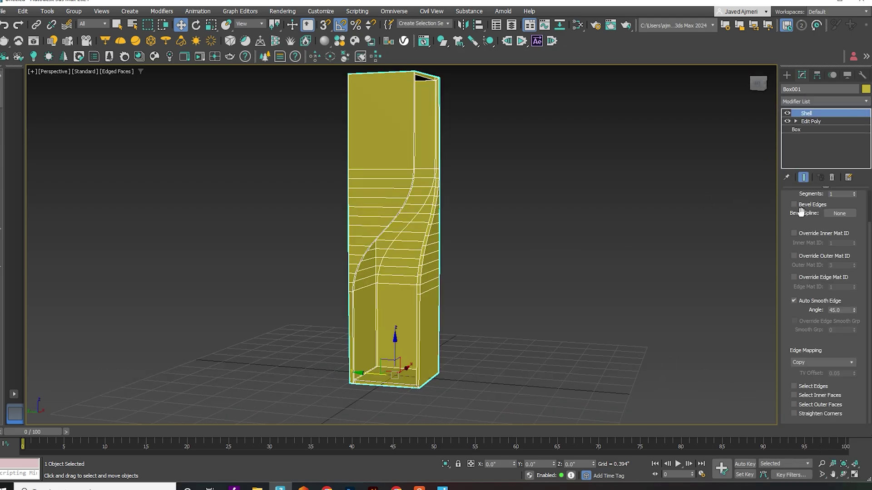
Set the shell's outer amount to 0.05" and enable Straighten Corners.
scroll(814, 235, "up", 2)
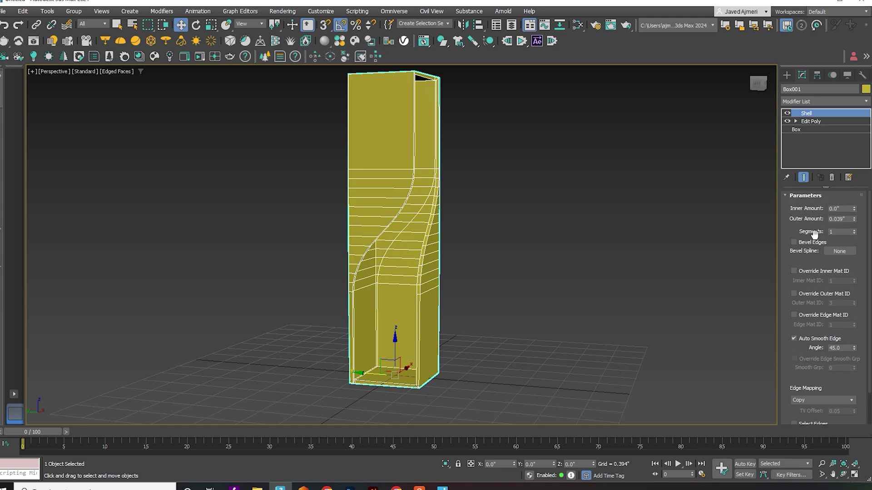
double_click(850, 220)
type(".05")
key("Return")
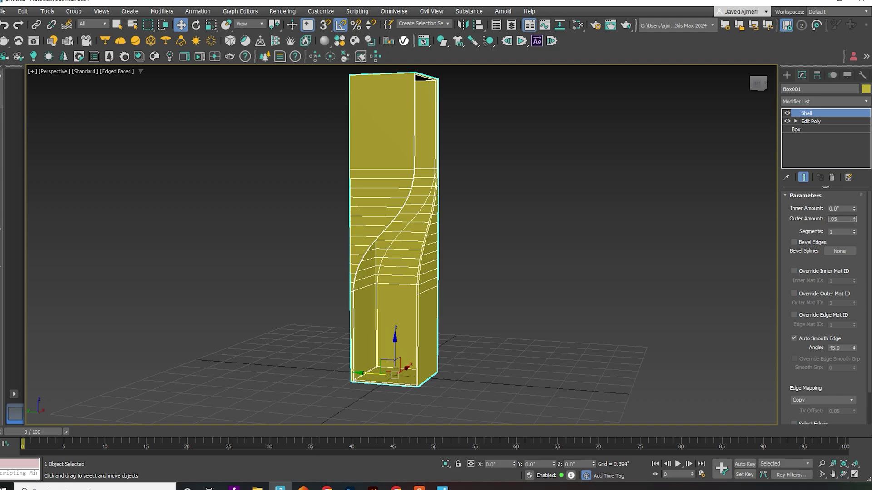
key("Return")
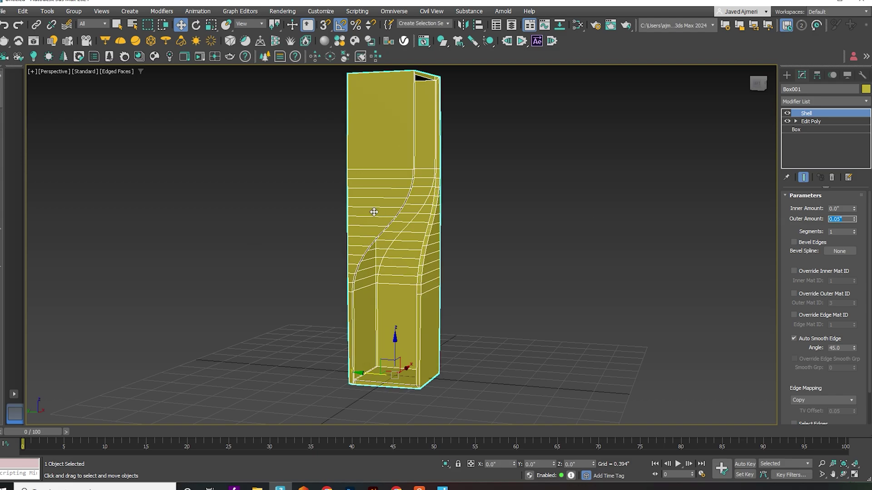
scroll(379, 213, "up", 5)
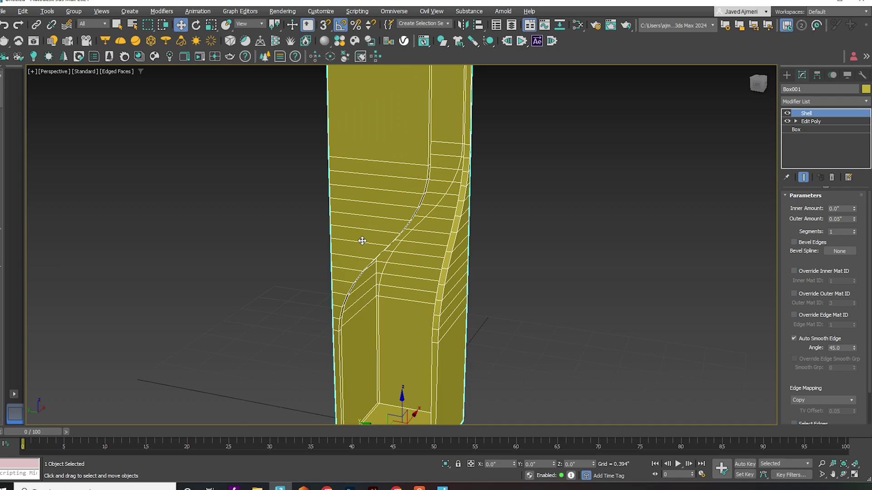
scroll(800, 312, "down", 2)
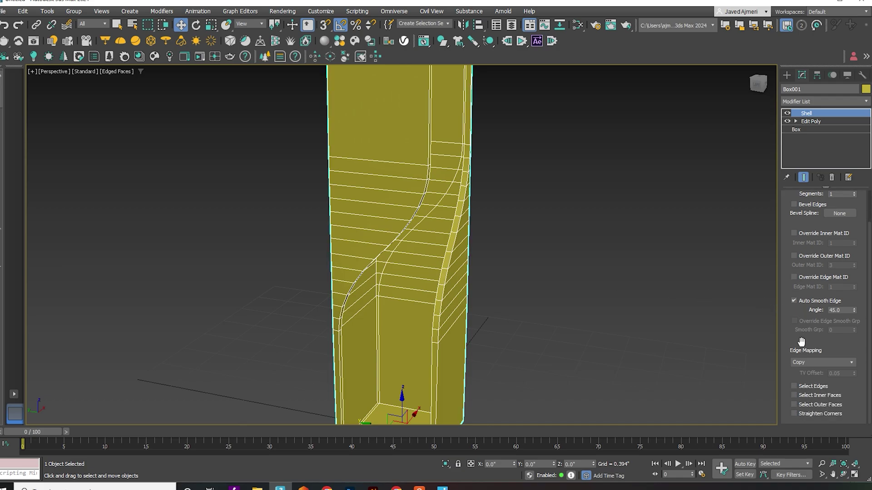
left_click(827, 414)
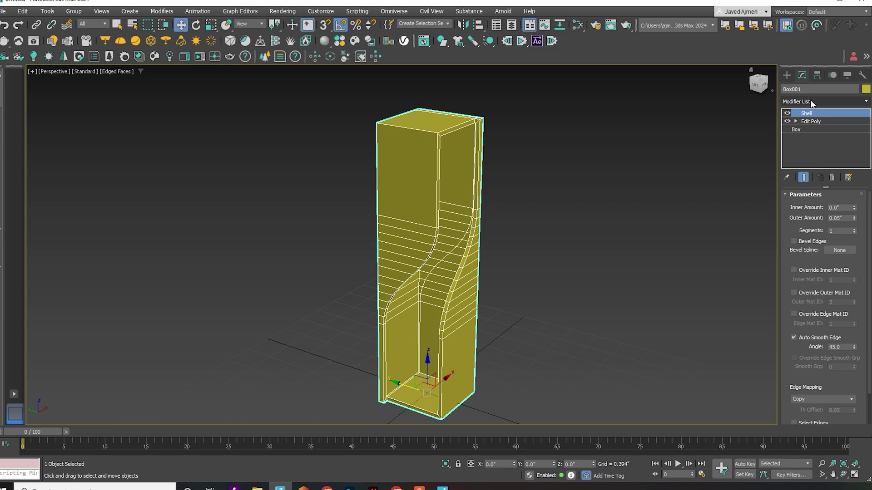
Add a second Edit Poly modifier above the Shell modifier.
left_click(810, 102)
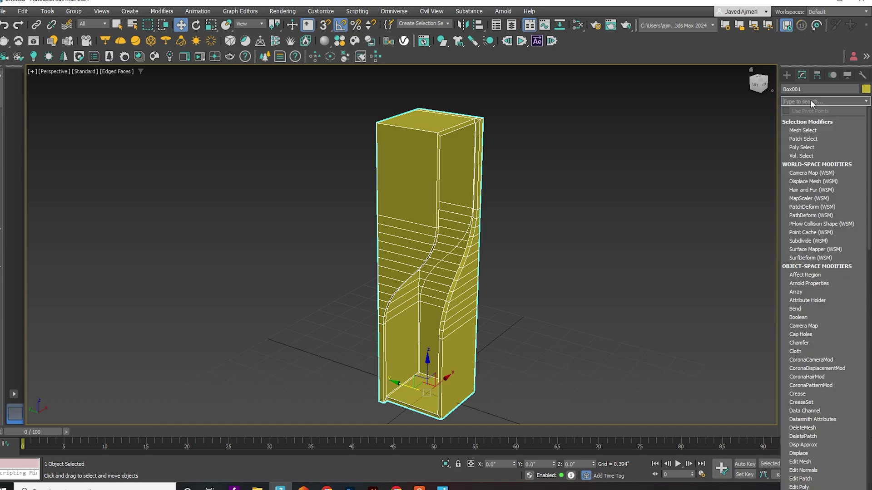
type("ed")
left_click(788, 148)
key("Return")
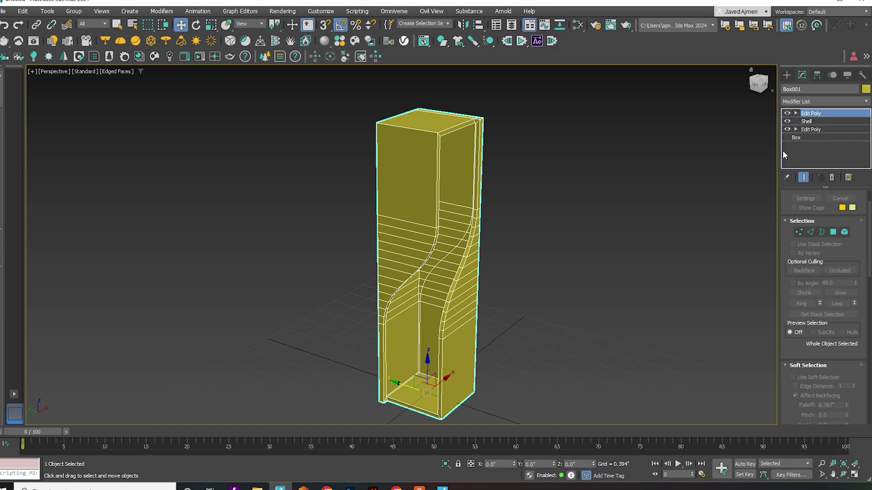
Select the edge loops along the opening's rim and the outer top and corner edges of the shell.
key("2")
scroll(451, 135, "up", 5)
double_click(375, 144)
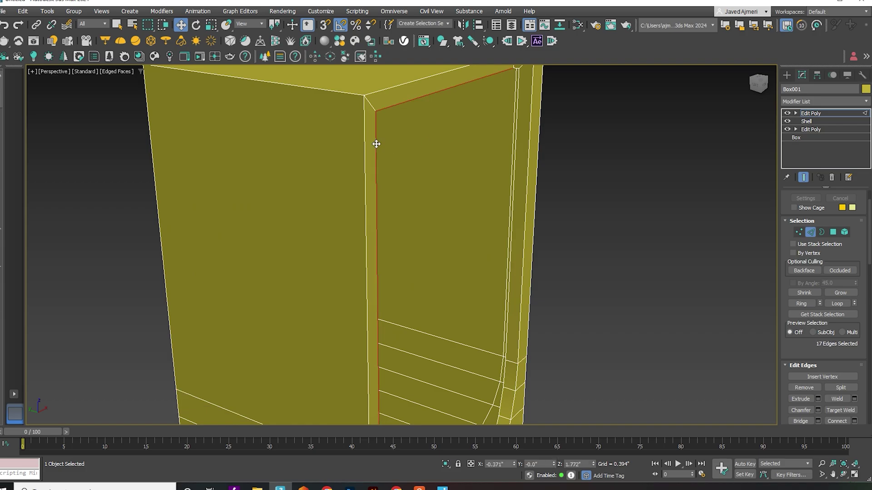
double_click(364, 121, "ctrl")
scroll(529, 173, "down", 5)
double_click(561, 227, "ctrl")
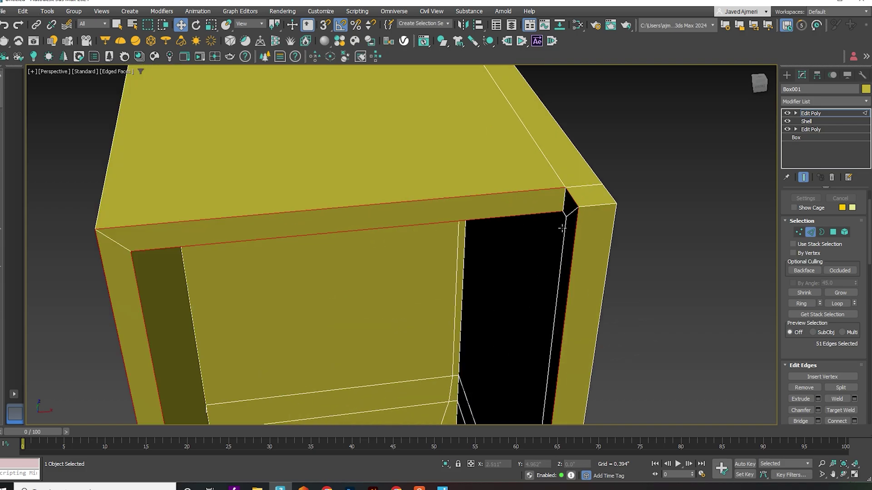
double_click(614, 214, "ctrl")
double_click(608, 190, "ctrl")
scroll(608, 191, "down", 5)
middle_click_drag(352, 200, 427, 202, "alt")
double_click(357, 254, "ctrl")
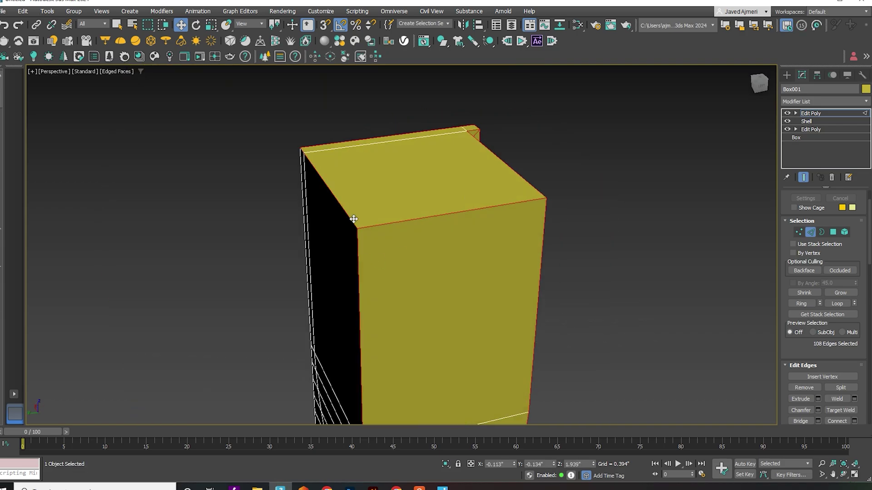
Add the edge loops around the bottom corners of the shell to the edge selection.
scroll(302, 257, "down", 3)
middle_click_drag(259, 254, 218, 213, "alt")
scroll(392, 264, "up", 4)
scroll(391, 264, "up", 4)
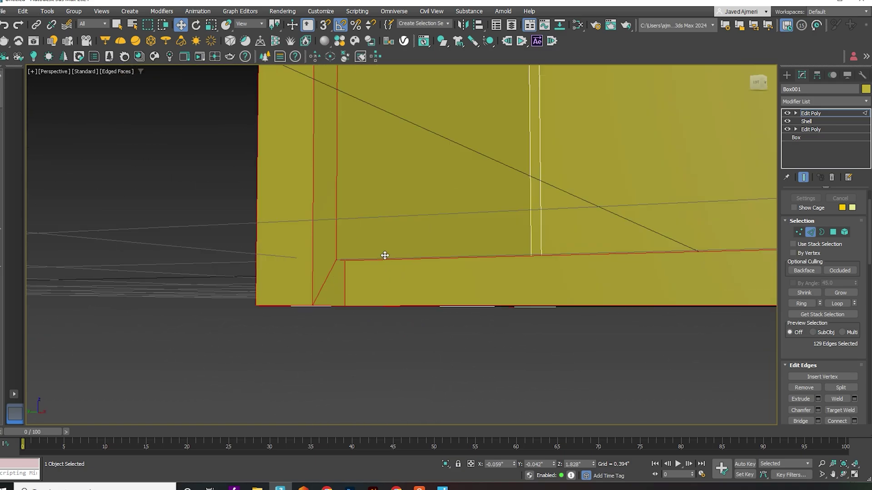
middle_click_drag(383, 255, 512, 318, "alt")
double_click(502, 276, "ctrl")
scroll(259, 247, "up", 4)
double_click(261, 285, "ctrl")
double_click(179, 289, "ctrl")
Add the inner edge beneath the shell's top panel to the edge selection.
scroll(180, 293, "down", 5)
middle_click_drag(191, 295, 286, 318, "alt")
middle_click_drag(286, 318, 290, 348)
scroll(272, 150, "up", 5)
double_click(294, 167, "ctrl")
scroll(294, 169, "down", 3)
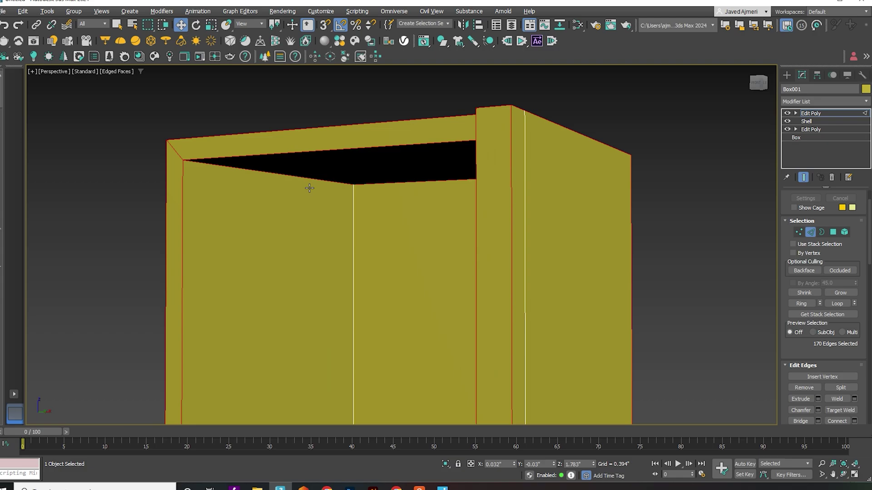
Start a chamfer on the selected shell edges with an amount of 0.01".
middle_click_drag(307, 189, 388, 165, "alt")
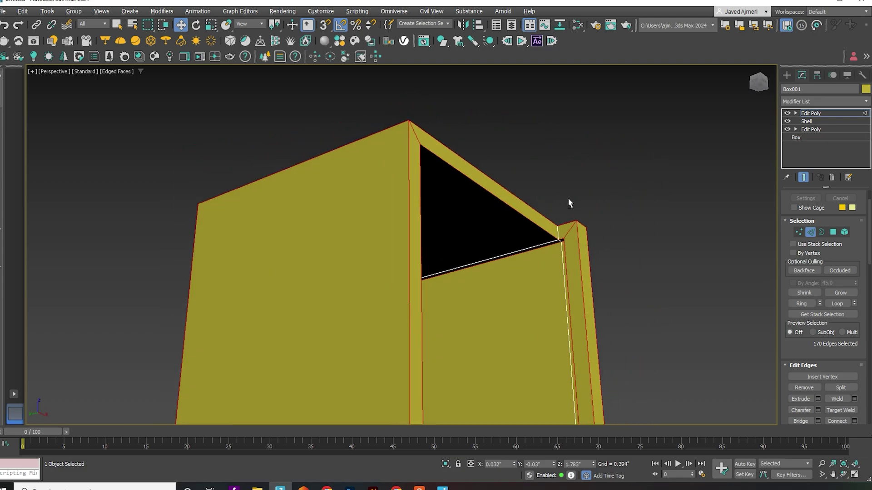
scroll(570, 203, "up", 8)
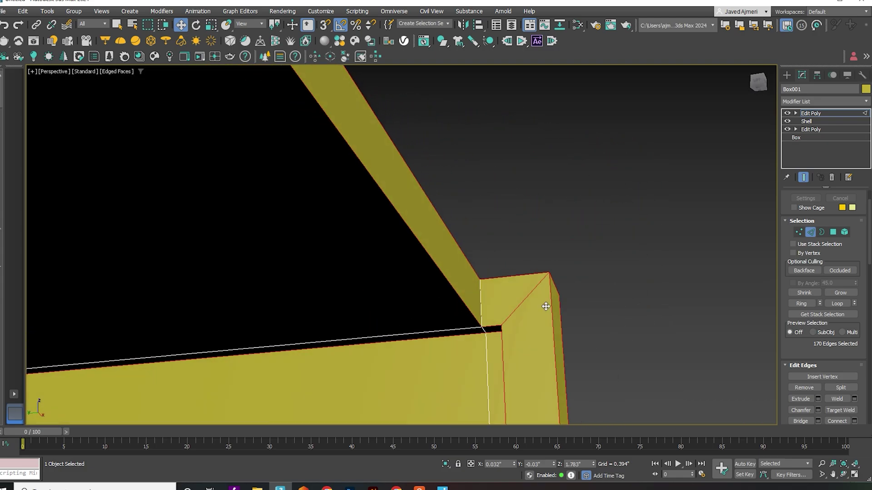
scroll(522, 321, "up", 4)
middle_click_drag(522, 321, 706, 306, "alt")
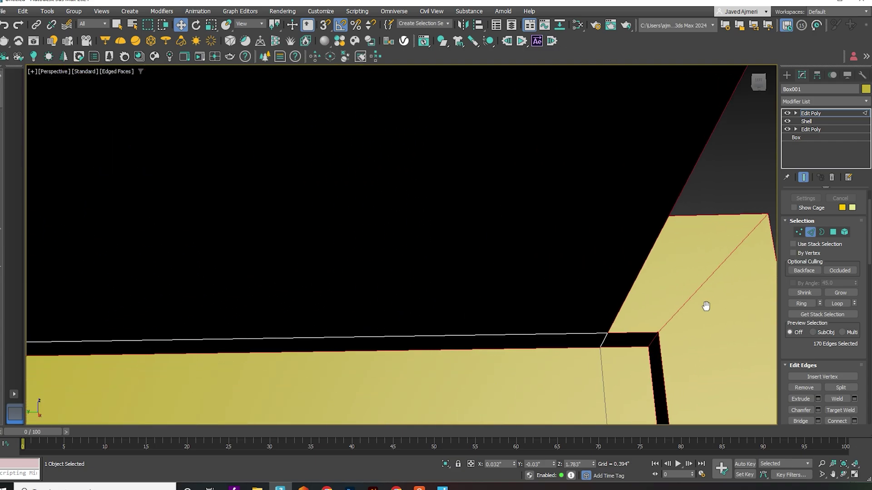
scroll(522, 284, "down", 8)
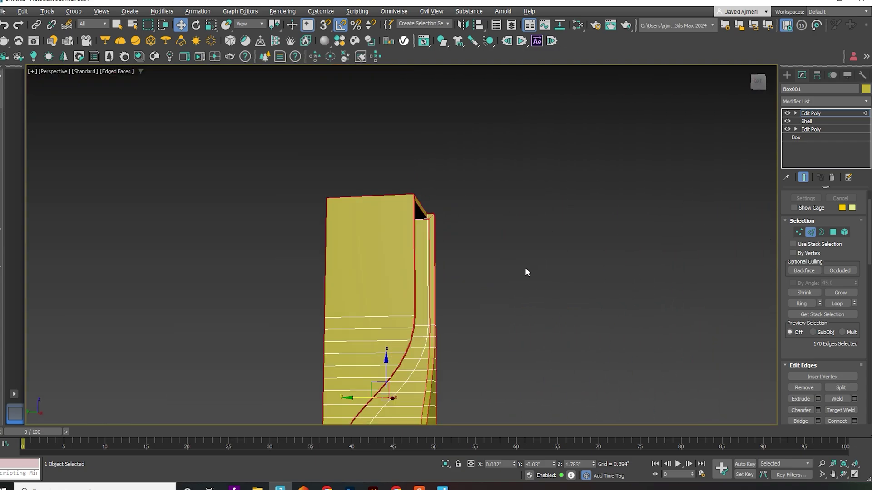
middle_click_drag(525, 269, 514, 233, "alt")
right_click(579, 189)
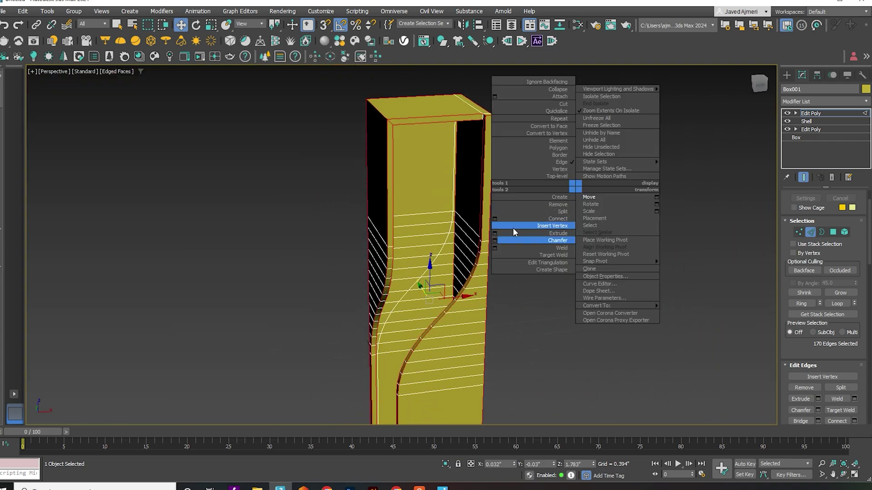
left_click(497, 245)
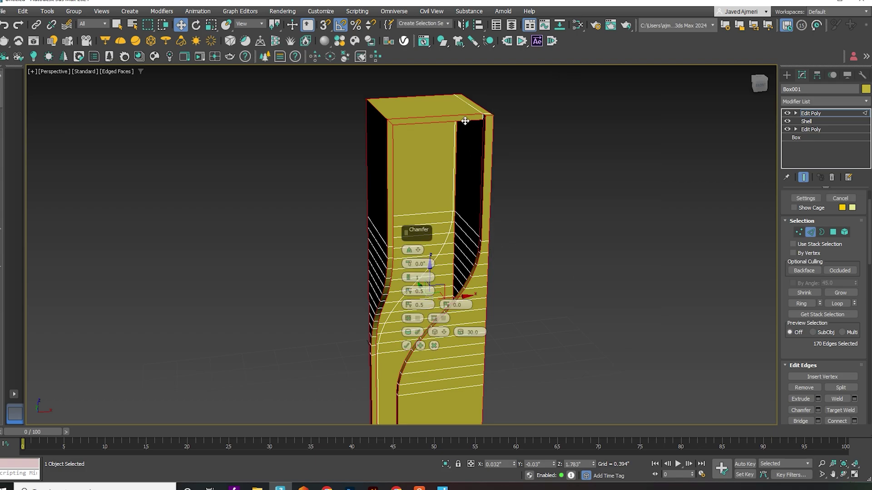
scroll(447, 152, "up", 8)
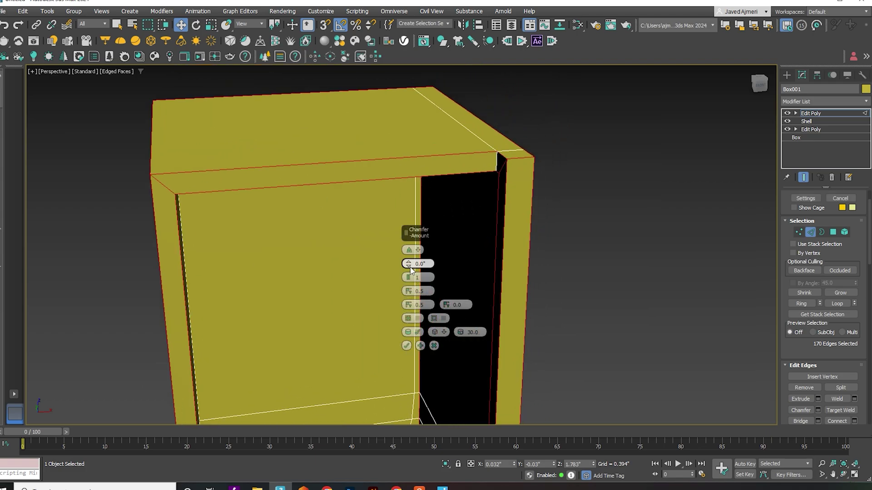
left_click_drag(411, 262, 417, 259)
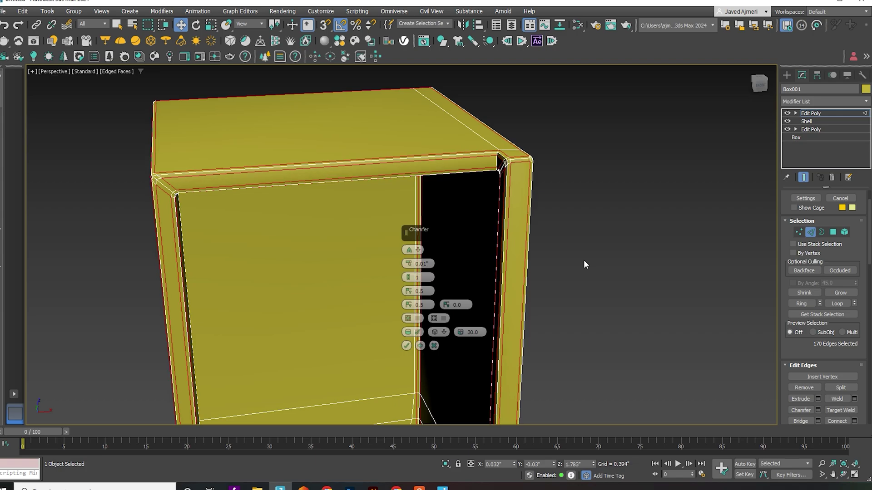
Set the edge chamfer to 2 segments, check it without edged faces and apply it.
left_click(407, 274)
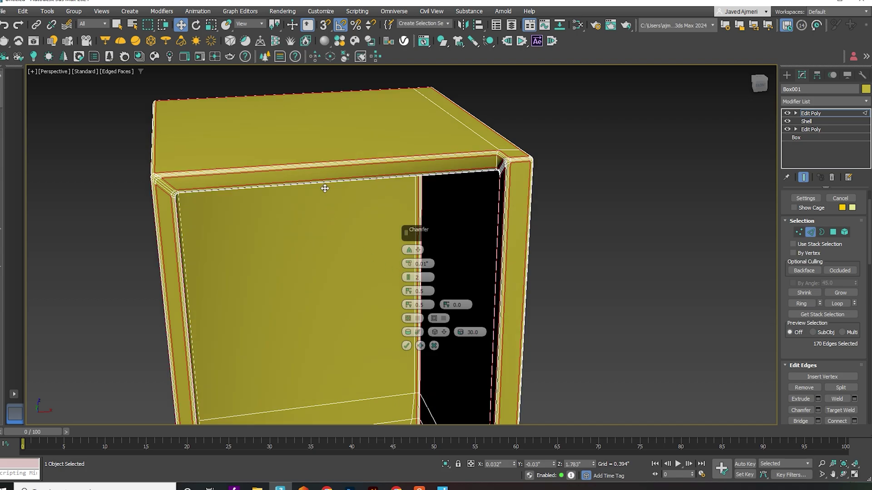
middle_click_drag(325, 188, 336, 173)
key("F4")
scroll(336, 173, "down", 5)
mouse_move(333, 205)
middle_mouse_down()
mouse_move(289, 148)
mouse_move(364, 200)
mouse_move(391, 187)
mouse_move(360, 189)
mouse_move(396, 288)
middle_mouse_up()
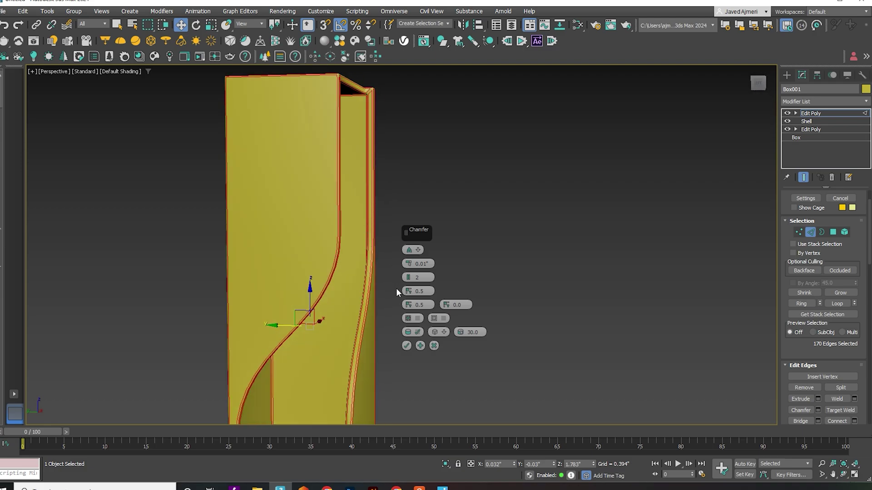
left_click(407, 346)
Leave edge editing and clone the whole shelled box in place as an independent copy.
scroll(486, 288, "down", 3)
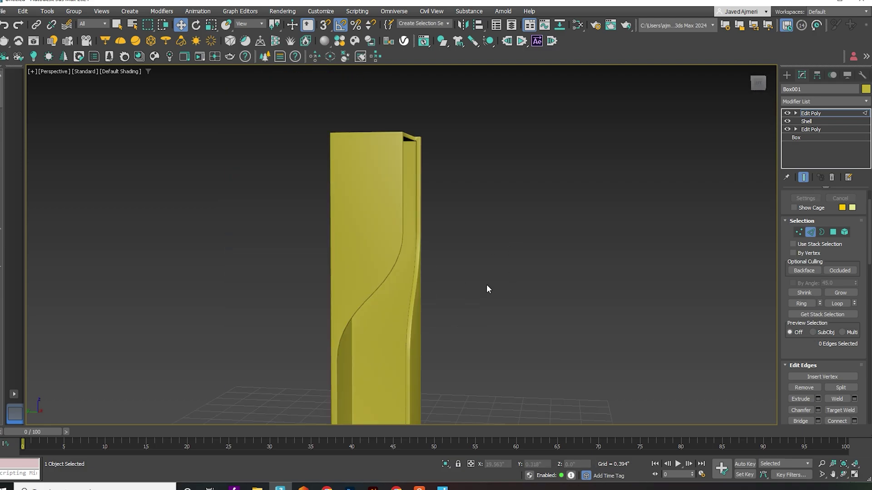
middle_click_drag(487, 287, 411, 329, "alt")
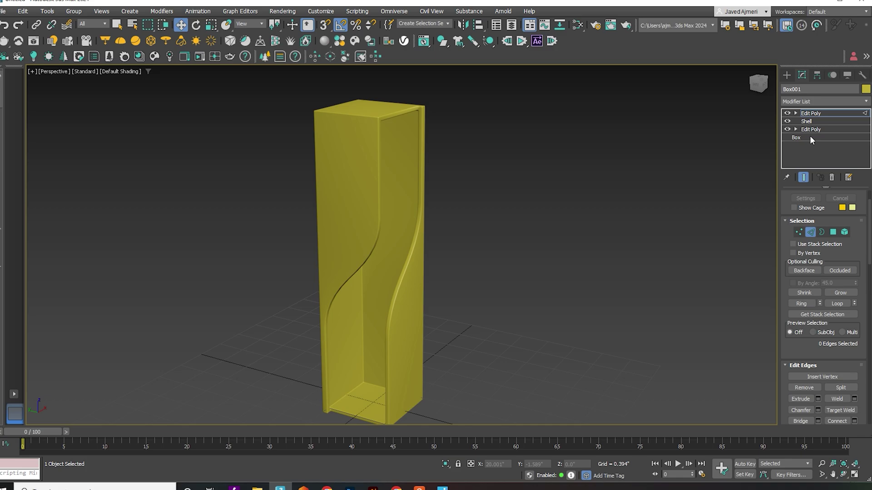
left_click(358, 149)
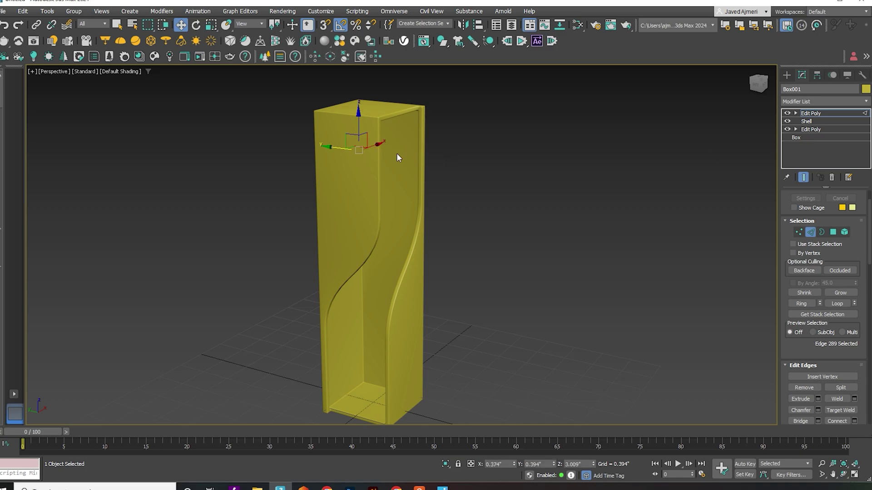
left_click(862, 114)
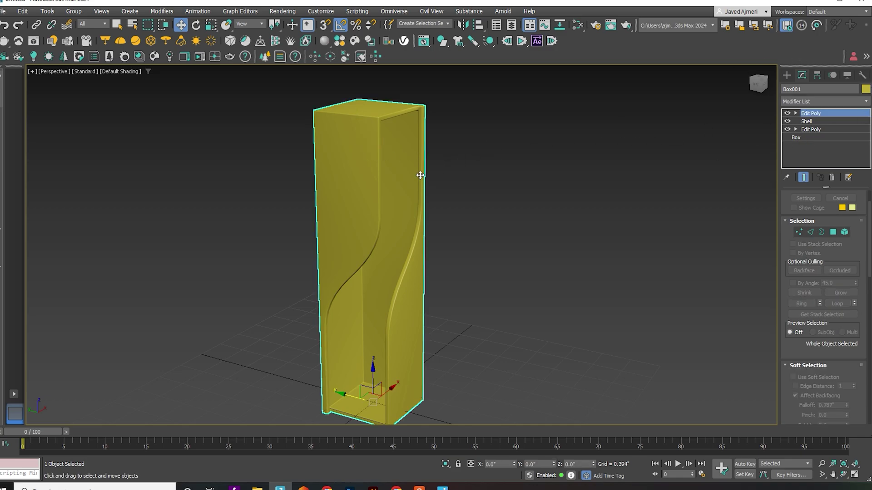
key("ctrl+v")
left_click(407, 221)
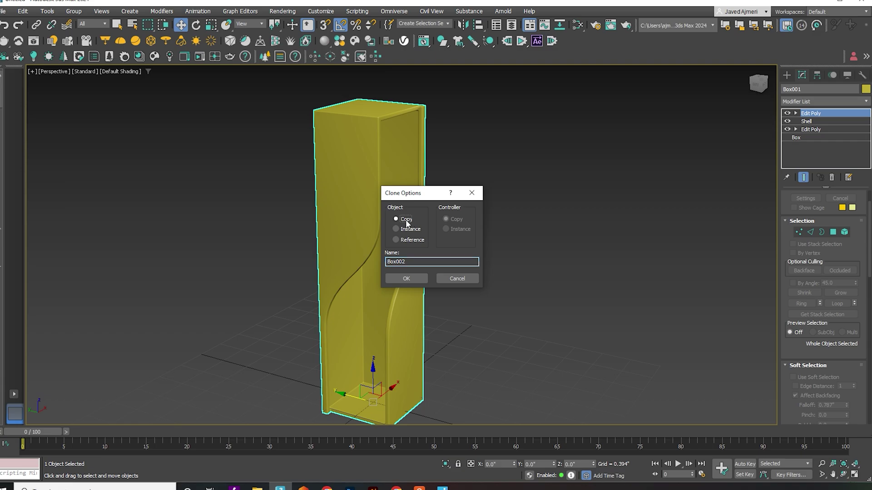
left_click(417, 280)
left_click(417, 279)
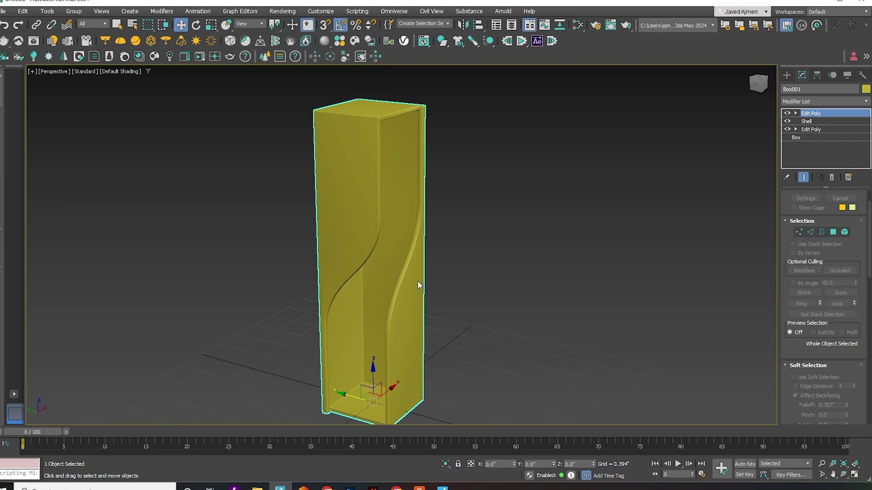
Delete both Edit Poly modifiers and the Shell modifier from the copied box, and change its object color to light pink.
left_click(815, 130, "shift")
right_click(816, 130)
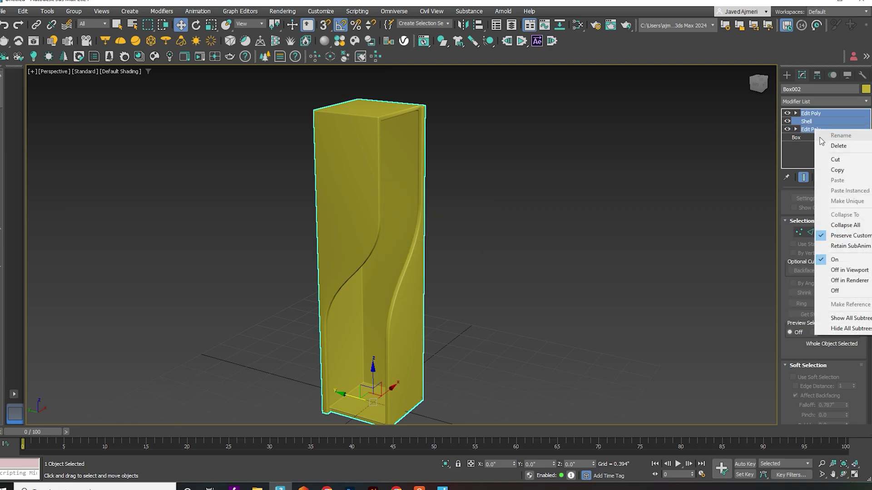
left_click(827, 147)
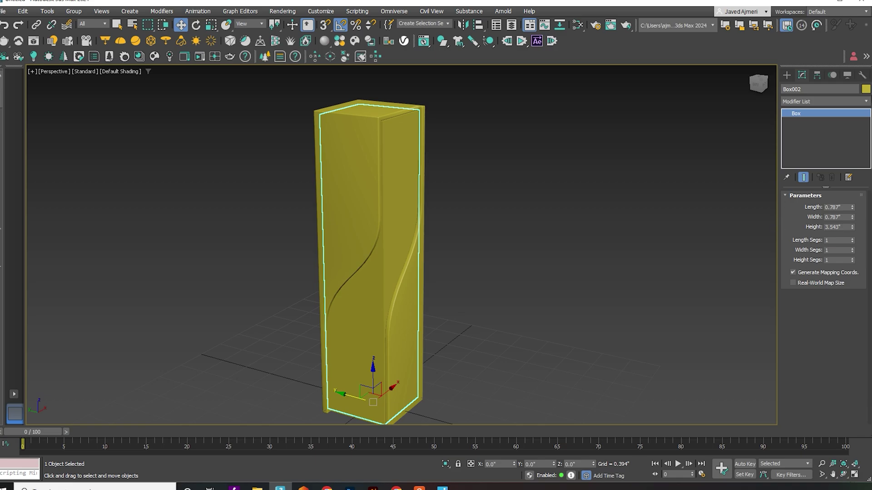
left_click(669, 202)
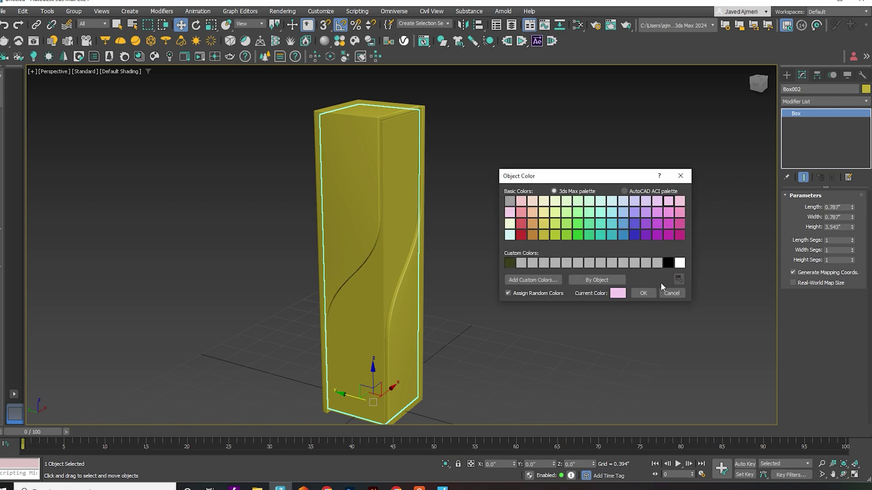
left_click(644, 293)
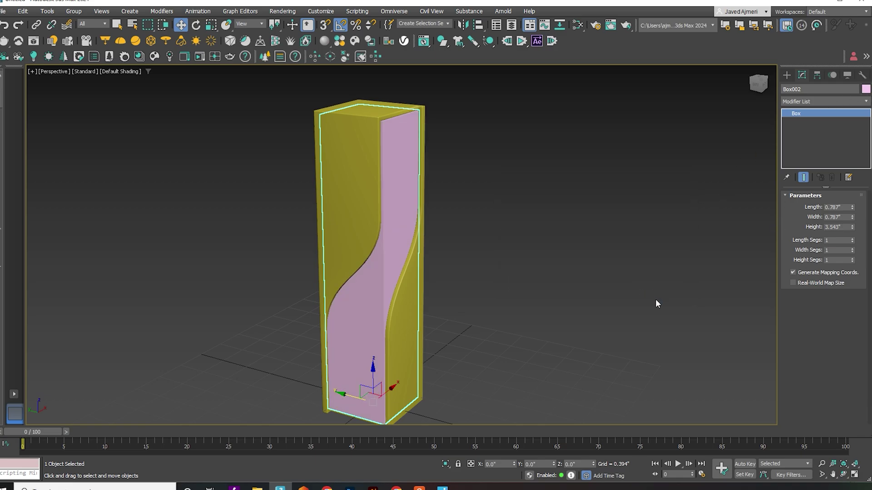
Reduce the pink box to a thin slab by setting its height to 0.025".
double_click(845, 226)
type("0.2")
key("Return")
type("0.5")
key("Return")
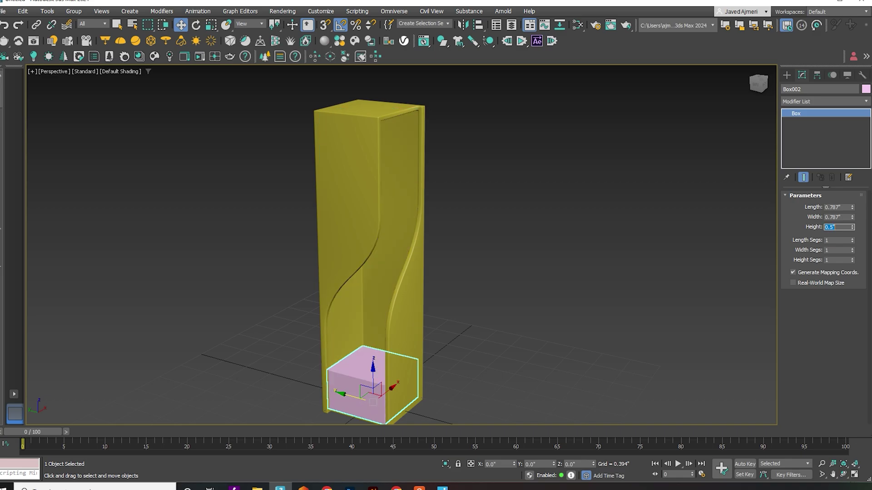
type("0.015")
key("Return")
scroll(336, 408, "up", 5)
type("0.")
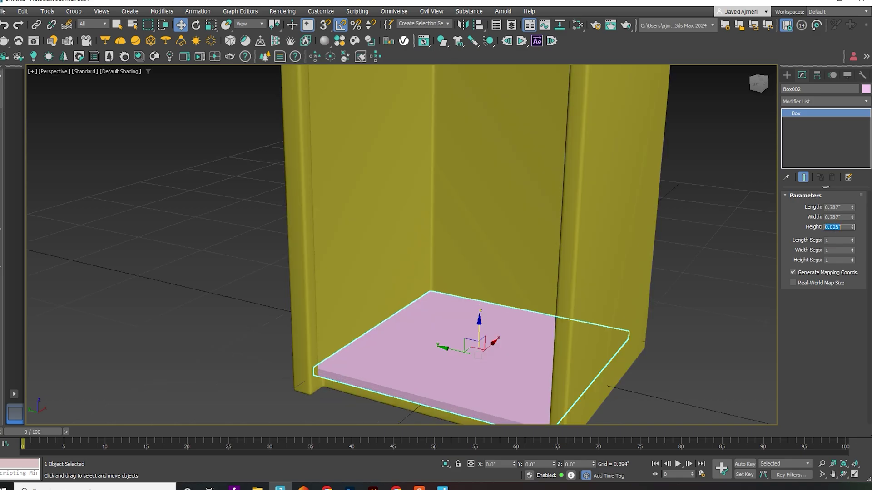
Raise the pink slab inside the shell to a Z position of about 0.76", just below the opening's curve.
scroll(308, 253, "down", 3)
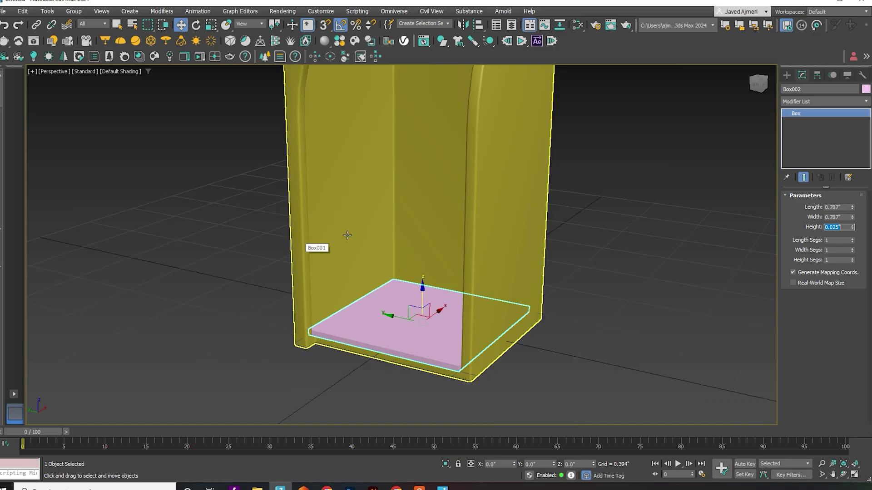
left_click_drag(423, 292, 404, 168)
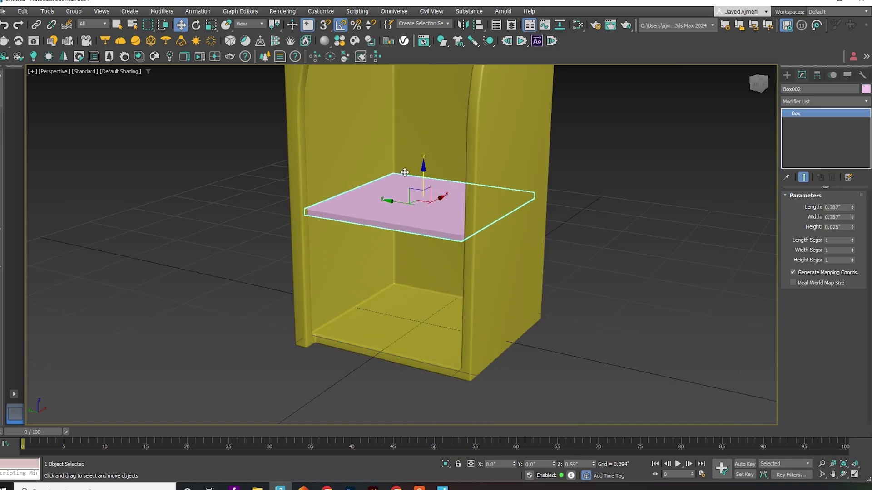
scroll(407, 158, "down", 4)
middle_click_drag(409, 157, 369, 205)
key("f")
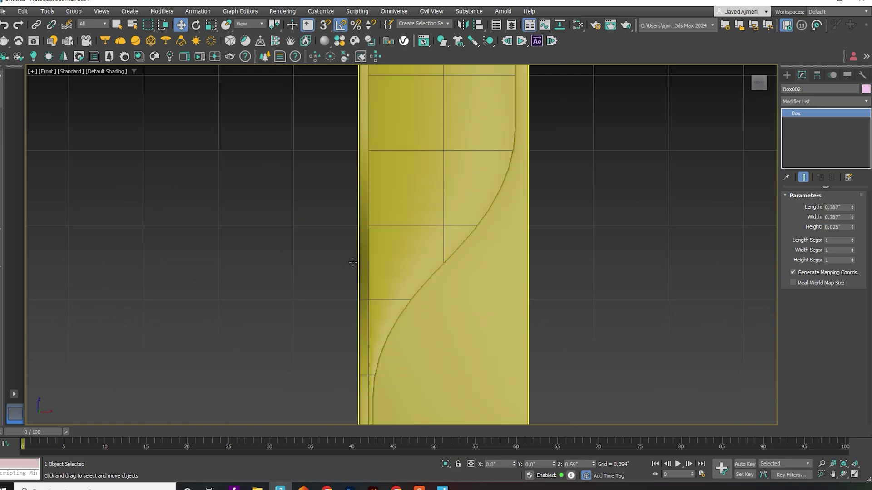
key("z")
key("l")
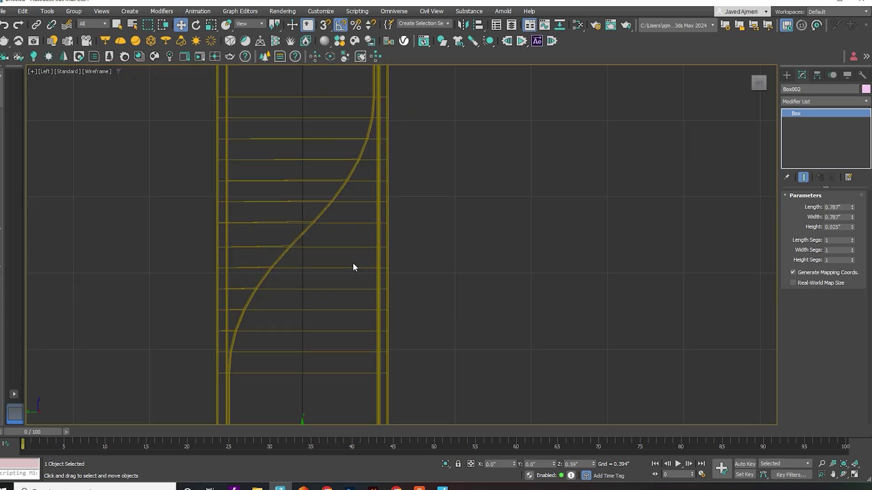
key("z")
scroll(354, 264, "down", 5)
scroll(370, 239, "down", 2)
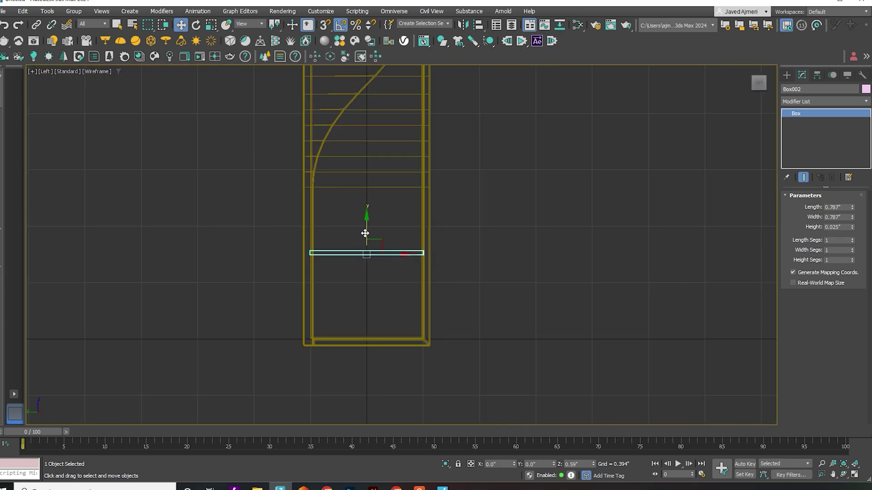
left_click_drag(365, 233, 368, 210)
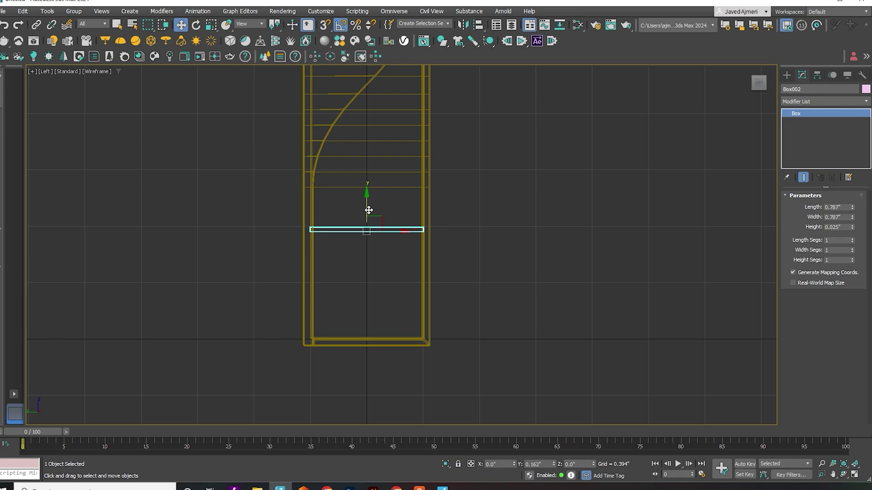
middle_click_drag(368, 210, 370, 334)
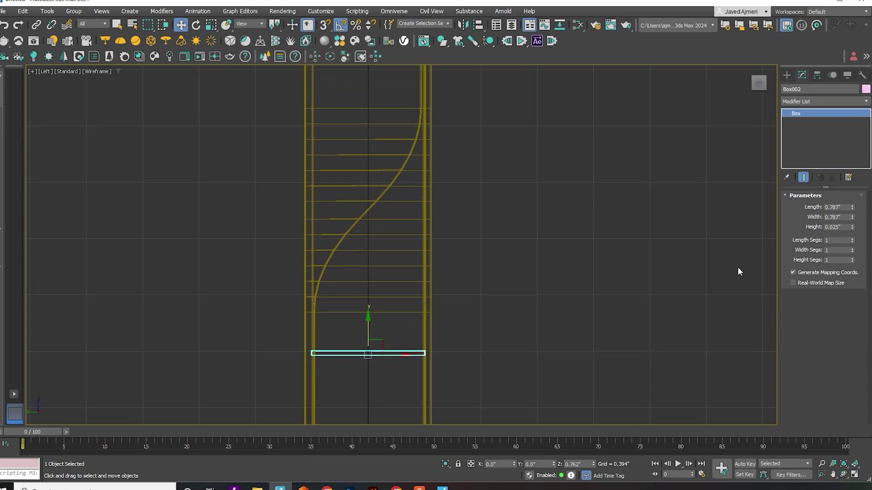
Add a Chamfer modifier to the pink slab.
left_click(826, 104)
type("cha")
key("Return")
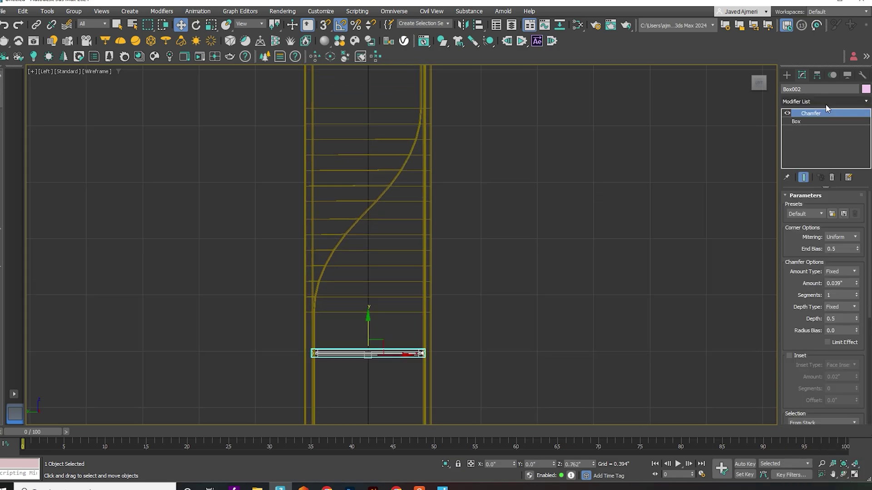
Show the slab in a shaded perspective view with edged faces.
scroll(392, 361, "up", 5)
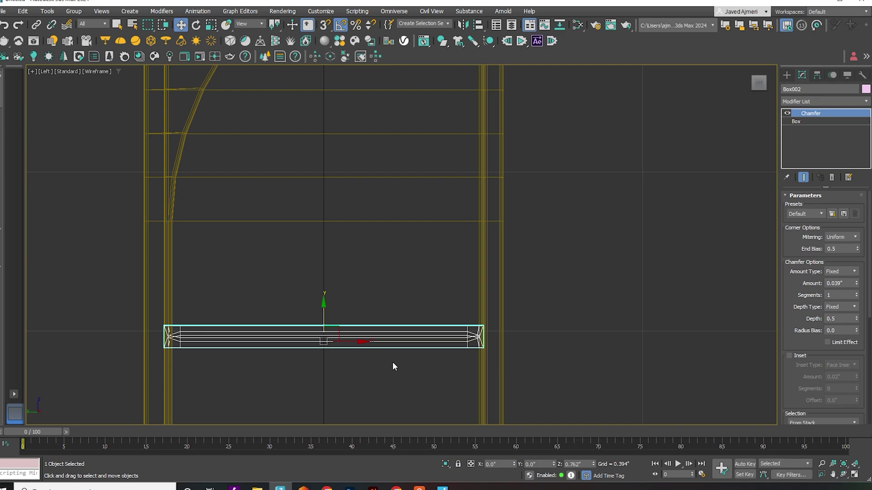
key("p")
key("F3")
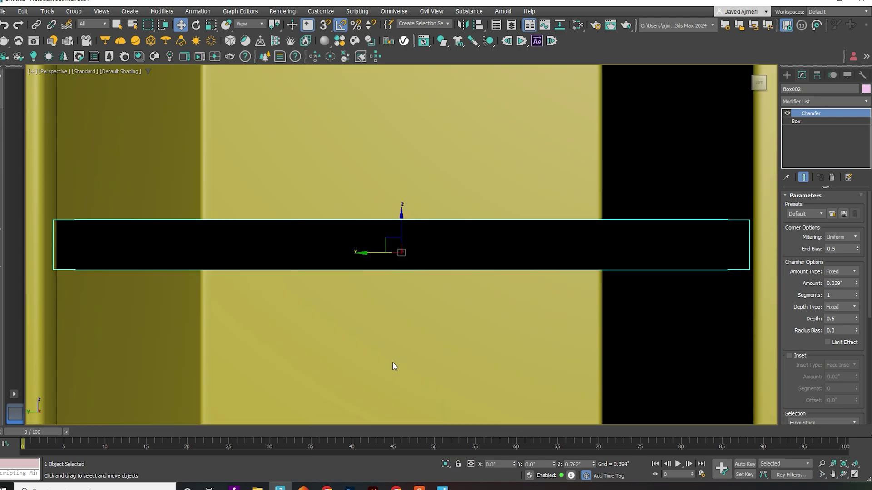
key("F4")
scroll(426, 268, "down", 3)
middle_click_drag(427, 267, 430, 289, "alt")
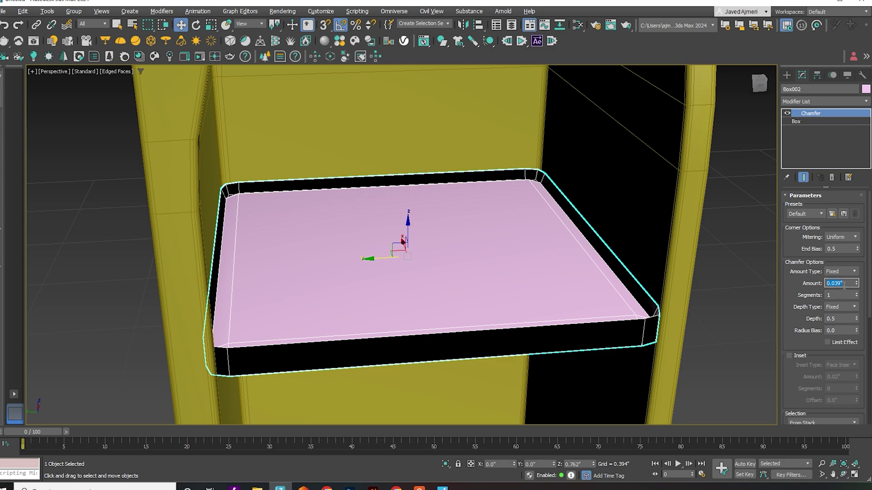
Set the chamfer amount of the pink slab to 0.005".
key("Return")
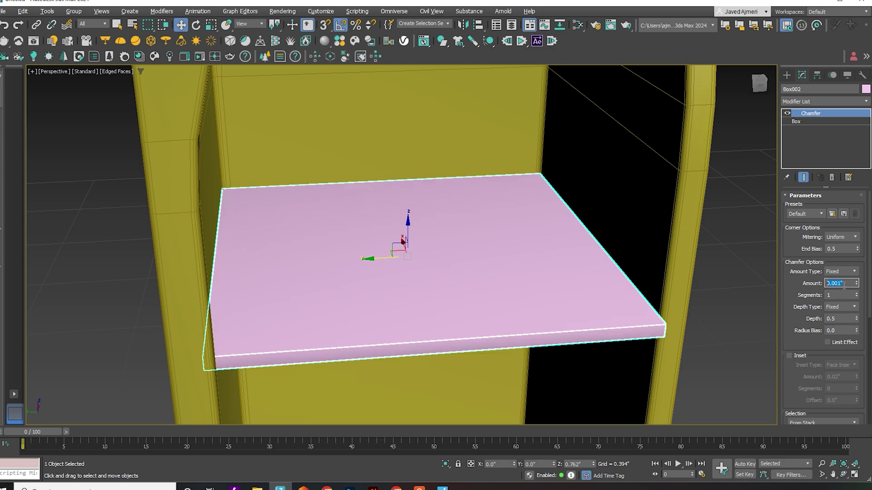
type("0")
key("Return")
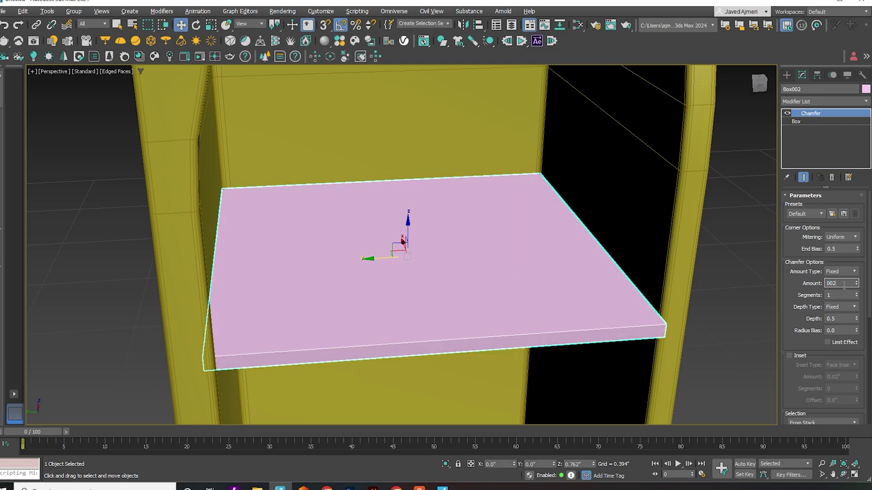
type("002")
key("Return")
type("0")
key("Return")
type("0.005")
key("Return")
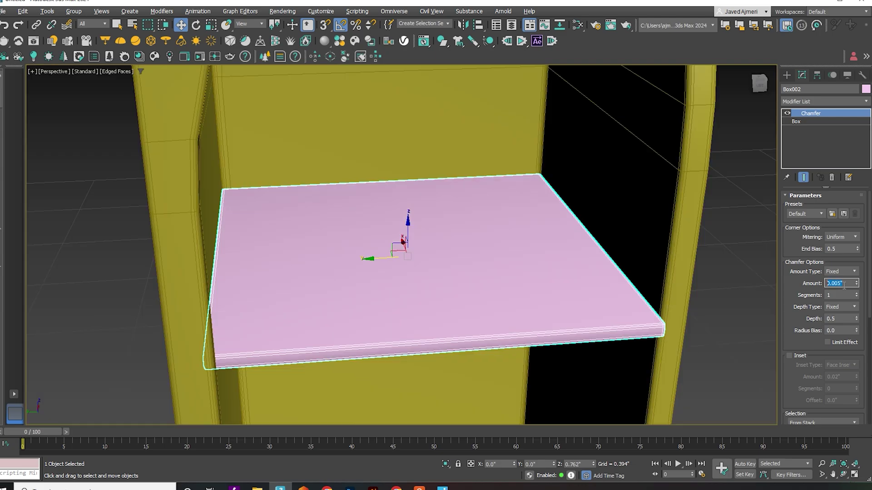
Add an Array modifier to the pink slab and reduce its X count to 1.
scroll(407, 366, "down", 7)
middle_click_drag(408, 204, 330, 326)
left_click(827, 102)
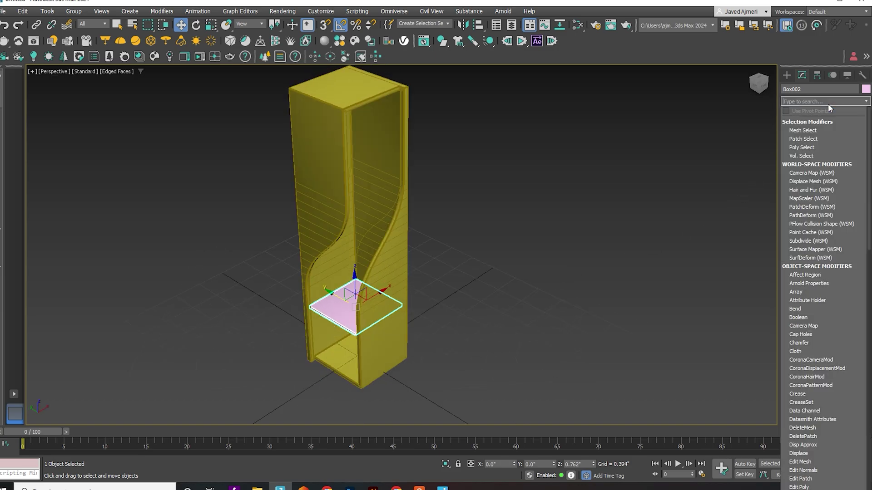
type("arr")
key("Return")
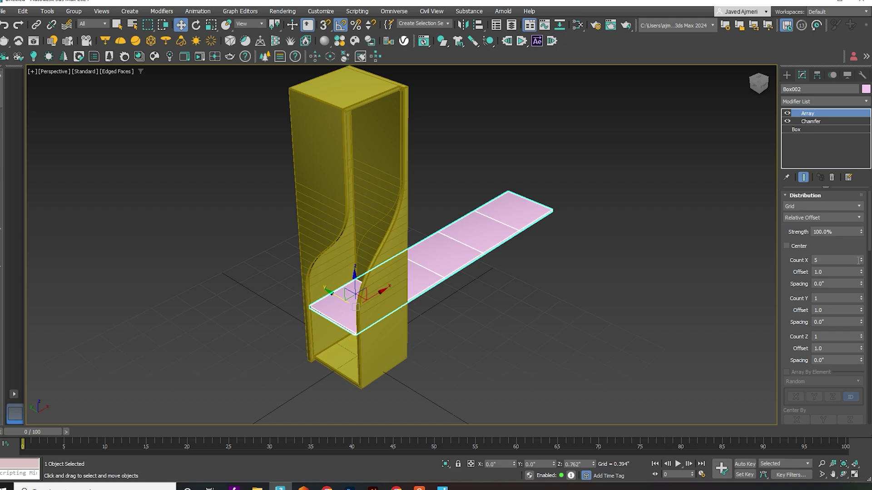
right_click(862, 261)
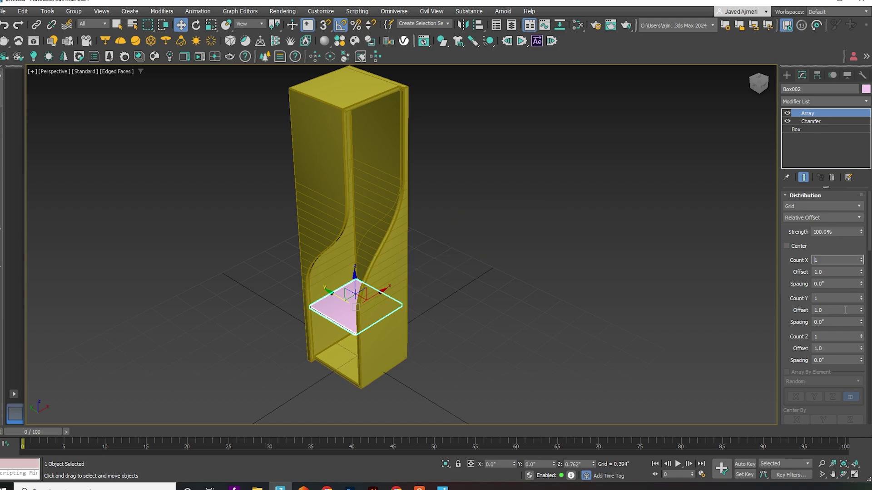
Set the array's Z count to 4 and spread the shelves up the shell with a Z offset of 27.8.
left_click(861, 335)
left_click(862, 335)
left_click(861, 334)
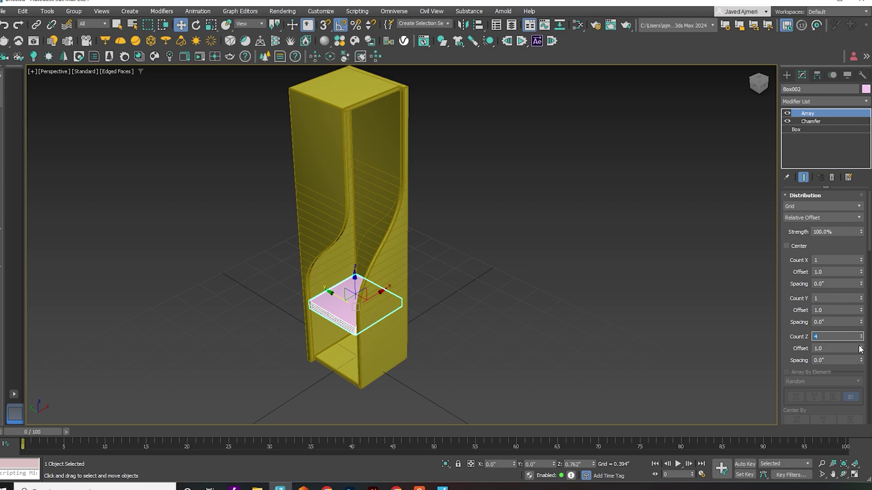
left_click_drag(860, 349, 825, 222)
middle_click_drag(544, 296, 513, 275, "alt")
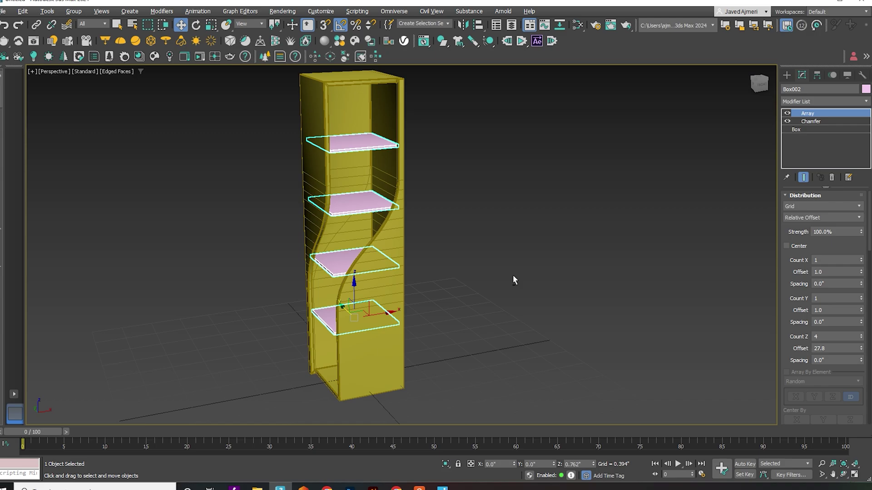
Align the shelf array to the outer box center to center on X, Y and Z, then deselect it.
key("alt+a")
left_click(403, 271)
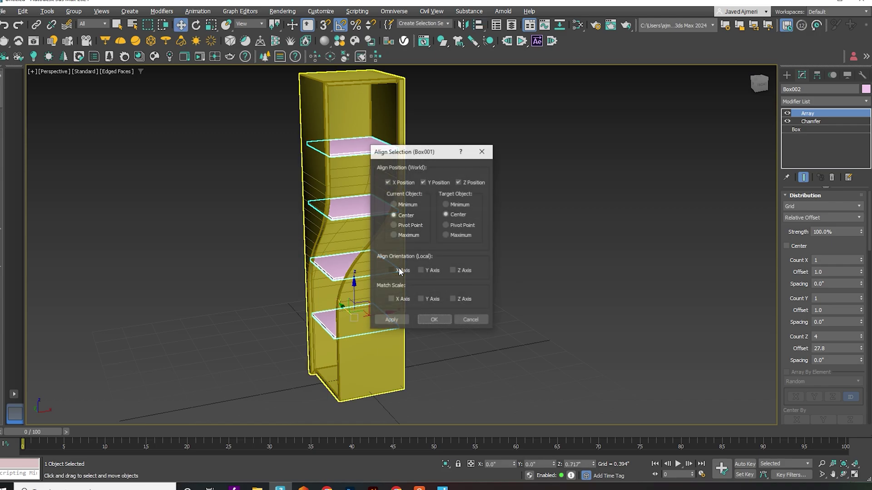
left_click(434, 320)
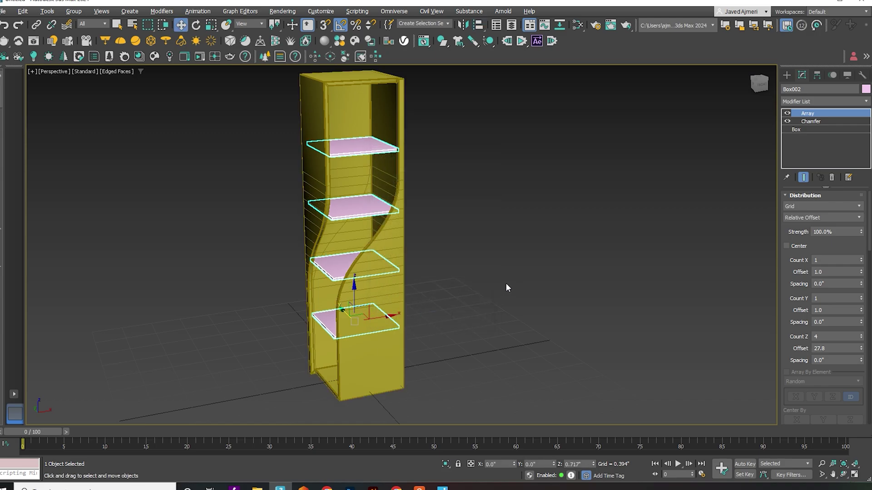
left_click(510, 281)
Create an Arnold Standard Surface material in the Slate Material Editor and assign it to the box and the shelves.
scroll(515, 284, "down", 4)
middle_click_drag(519, 292, 551, 281, "alt")
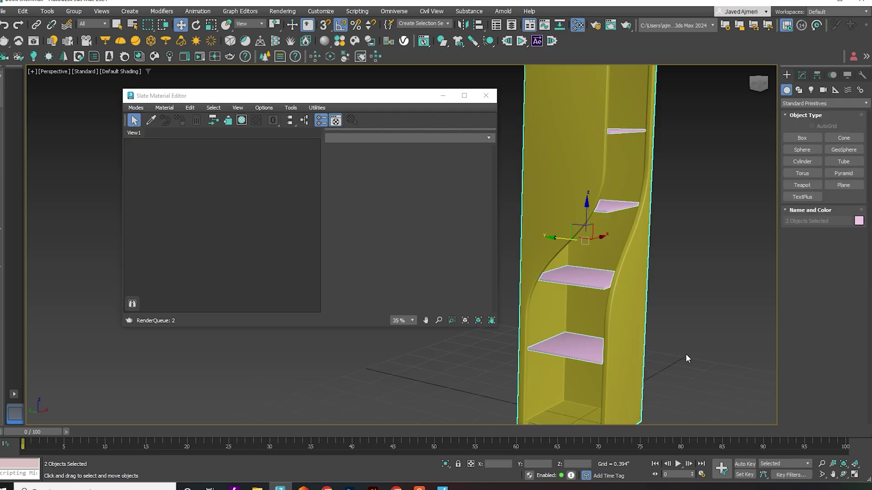
right_click(211, 196)
mouse_move(236, 200)
mouse_move(323, 210)
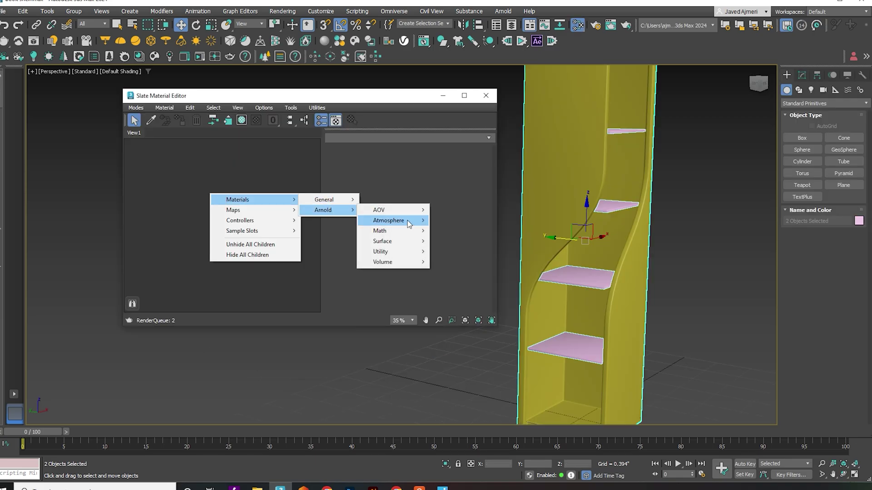
mouse_move(382, 240)
left_click(458, 296)
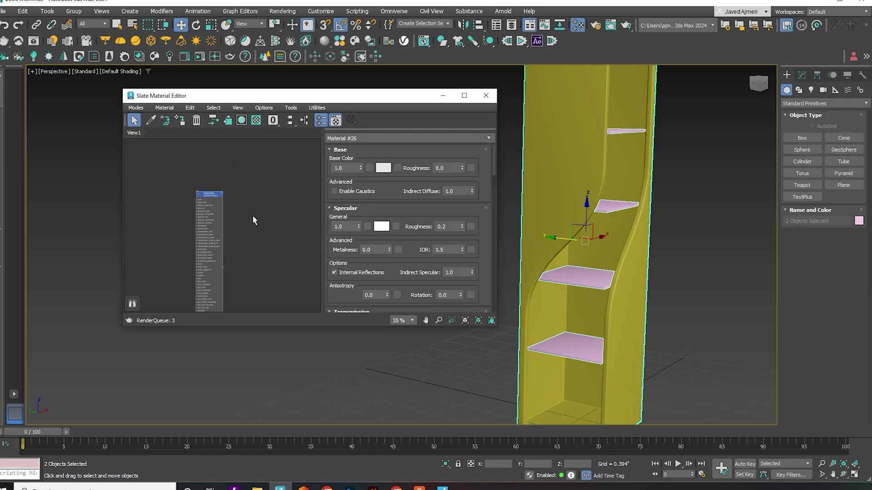
right_click(197, 208)
left_click(218, 227)
Add an OSL Advanced Wood map and connect its Diffuse Color output to the material's base_color input.
scroll(210, 214, "up", 5)
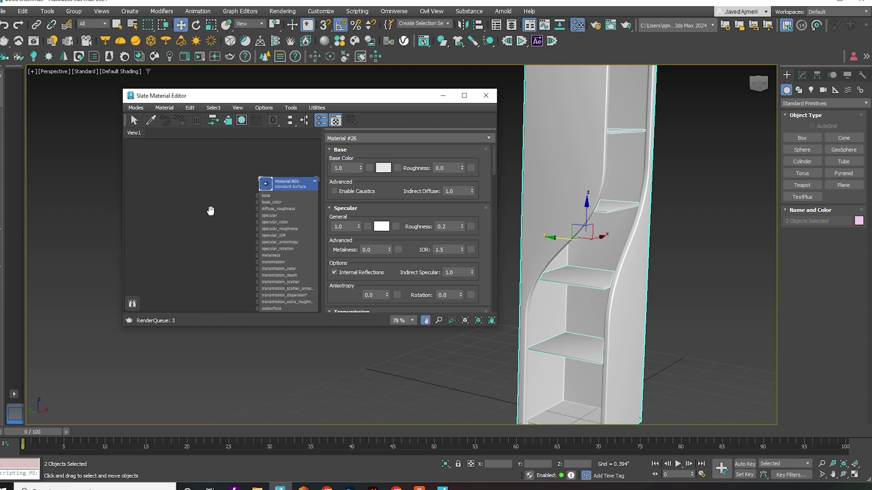
right_click(212, 187)
mouse_move(234, 203)
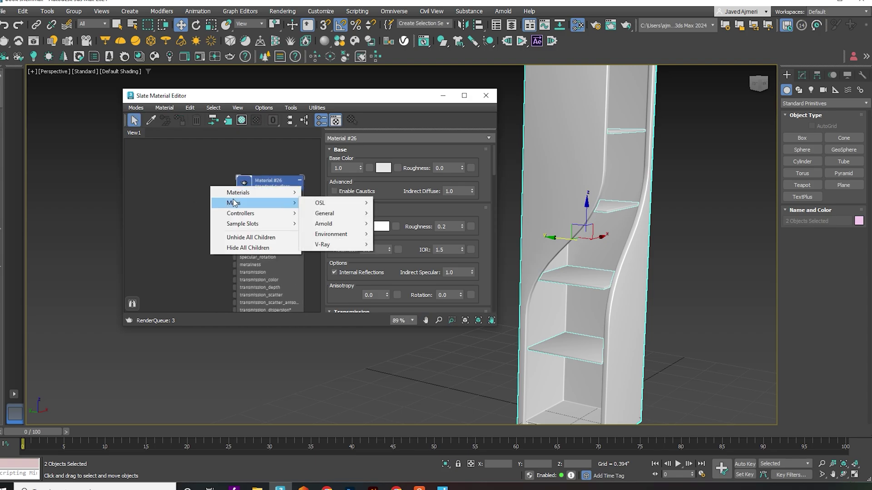
mouse_move(324, 209)
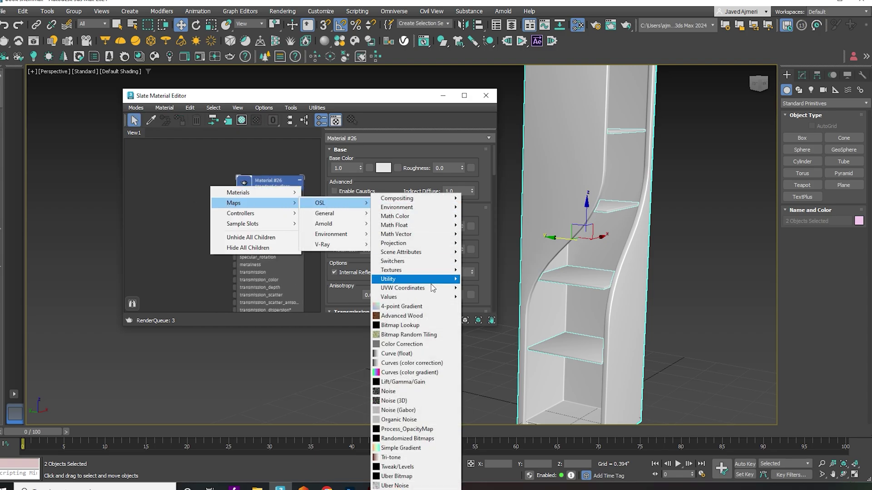
left_click(434, 316)
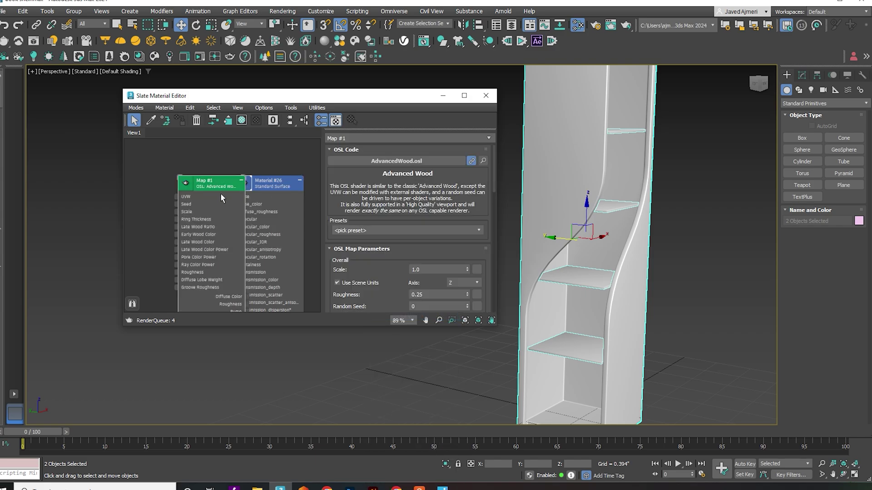
left_click_drag(220, 192, 161, 185)
left_click_drag(189, 288, 235, 204)
Connect the wood map's Roughness output to the material's specular input, and wire its Bump output to the material as well.
middle_click_drag(213, 273, 232, 237)
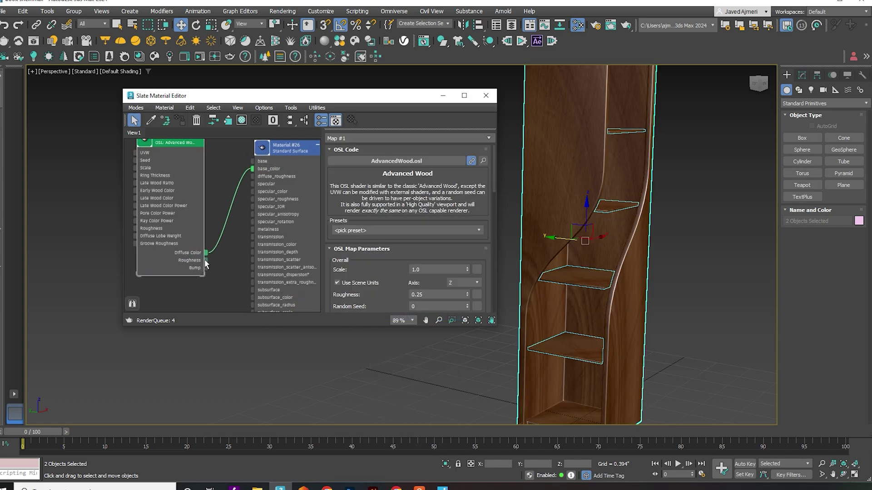
left_click_drag(205, 260, 251, 184)
middle_click_drag(265, 306, 265, 208)
left_click_drag(195, 171, 246, 252)
middle_click_drag(245, 252, 273, 295)
scroll(272, 295, "down", 1)
middle_click_drag(242, 237, 266, 349)
Try the Ash - glossy and Ash - semigloss presets on the Advanced Wood map.
left_click(392, 231)
left_click(393, 244)
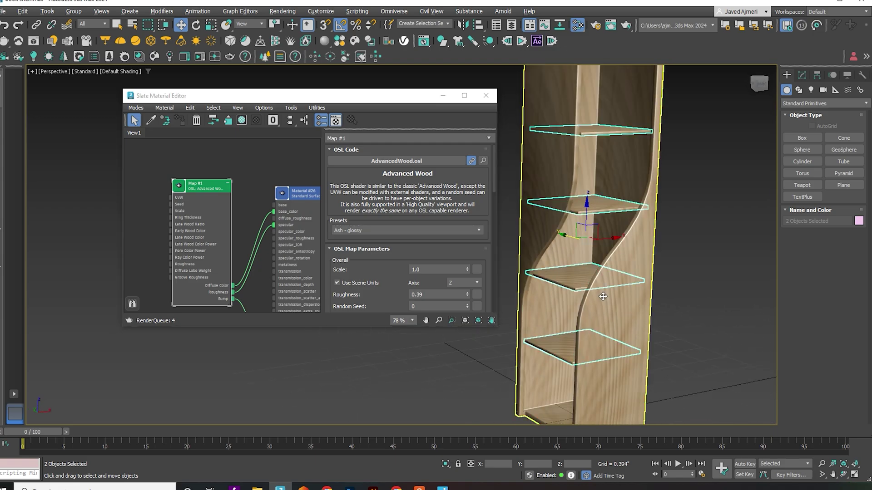
left_click(393, 230)
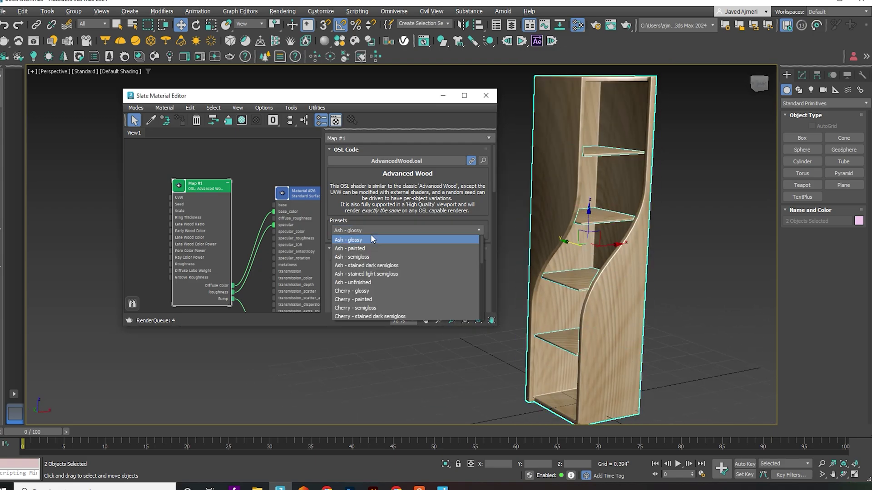
left_click(371, 235)
left_click(407, 230)
left_click(372, 257)
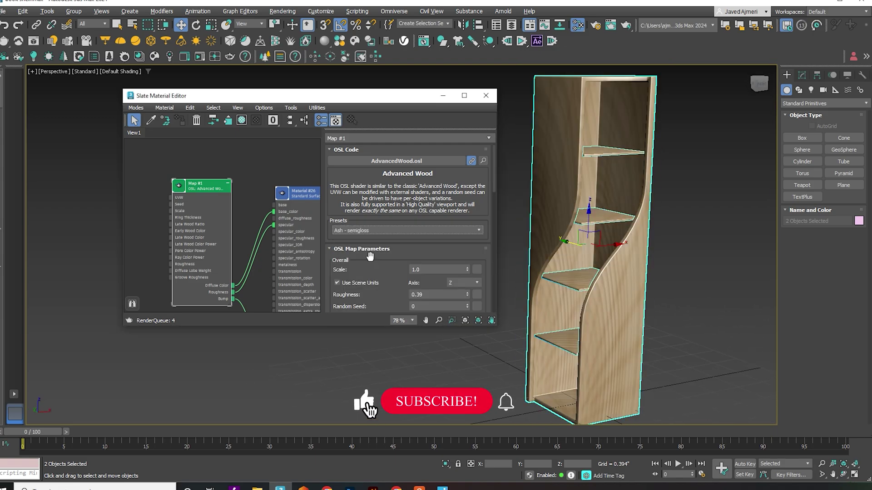
Try further Advanced Wood presets, including Cherry - glossy.
scroll(370, 255, "down", 1)
left_click(381, 202)
left_click(382, 263)
left_click(396, 203)
left_click(388, 280)
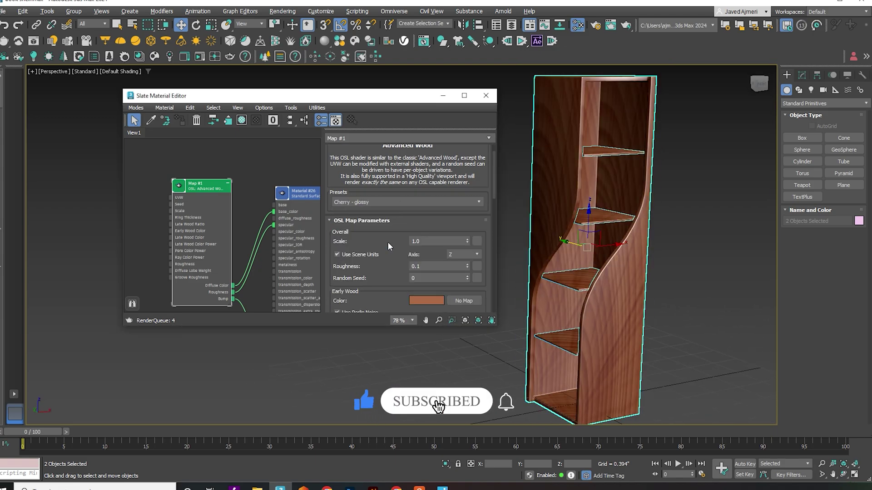
left_click(389, 203)
left_click(386, 288)
Try several Maple presets on the wood map, including Maple - painted and Maple - stained light semigloss.
left_click(389, 203)
scroll(382, 256, "down", 4)
left_click(381, 254)
left_click(383, 202)
left_click(383, 262)
left_click(384, 202)
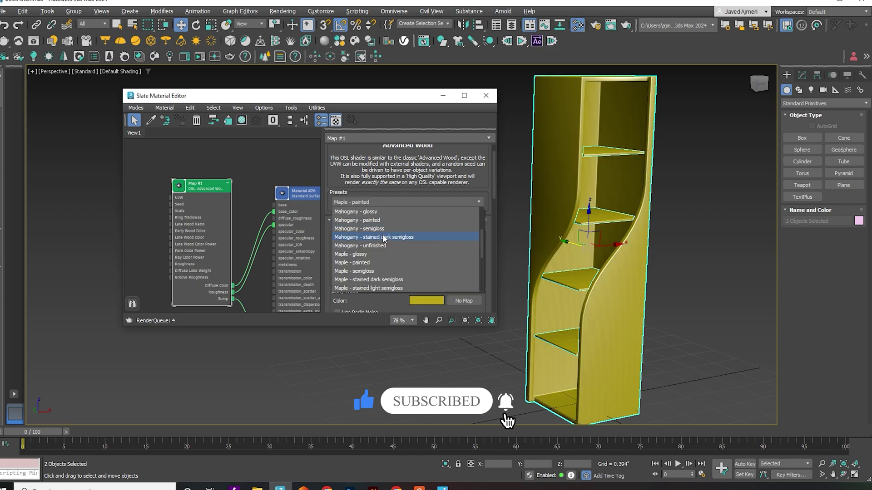
left_click(383, 288)
Apply the Oak - glossy preset to the Advanced Wood map.
left_click(384, 202)
scroll(386, 246, "down", 1)
scroll(386, 246, "down", 1)
left_click(385, 255)
Set the wood map's scale to 1.41 and its grain axis to Y.
left_click_drag(412, 273, 412, 235)
left_click_drag(468, 202, 471, 185)
left_click(477, 217)
left_click(470, 226)
left_click(464, 234)
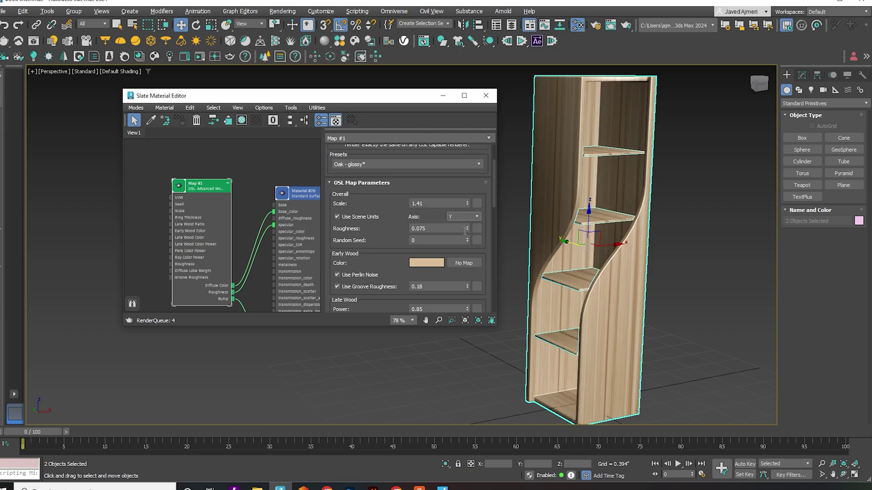